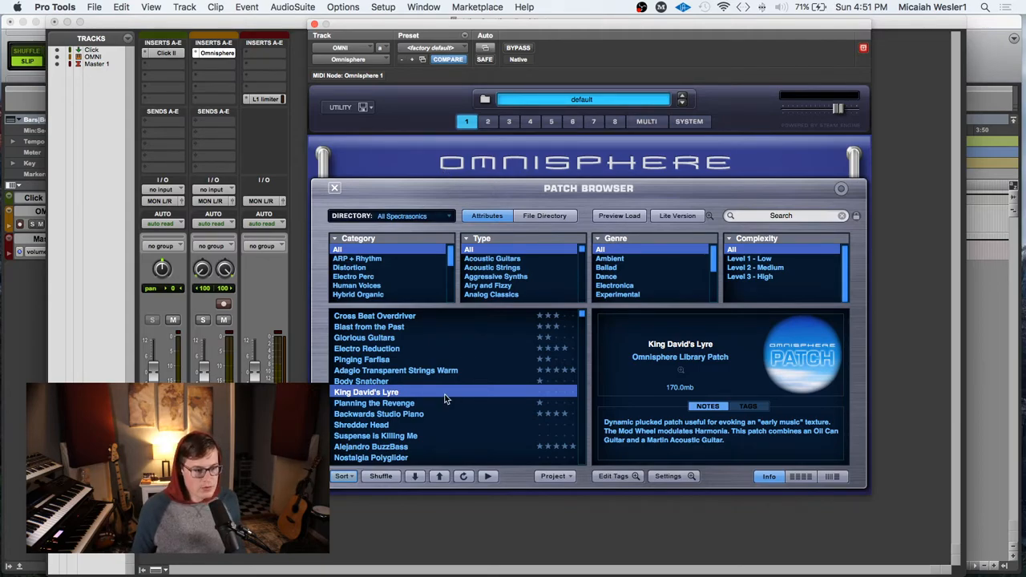
# Step: Record-arm the OMNI track, then close its Omnisphere window and return to the Edit window
pyautogui.click(222, 304)
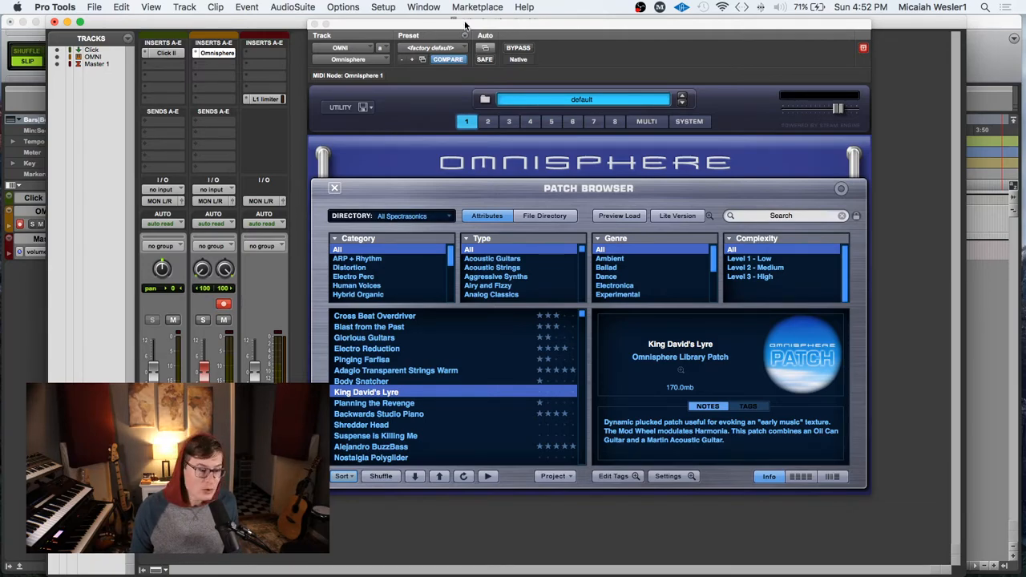
pyautogui.click(314, 24)
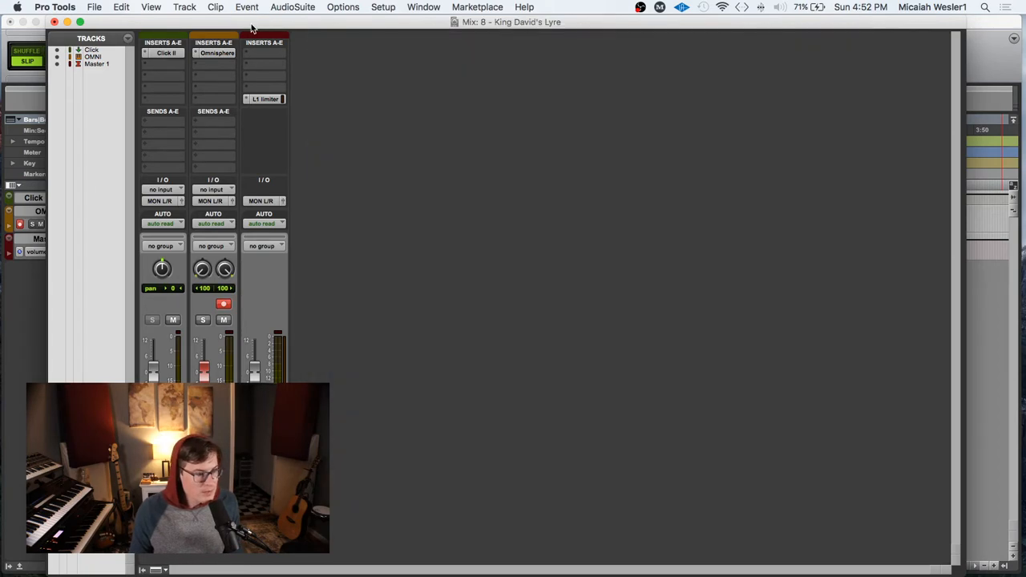
pyautogui.click(30, 39)
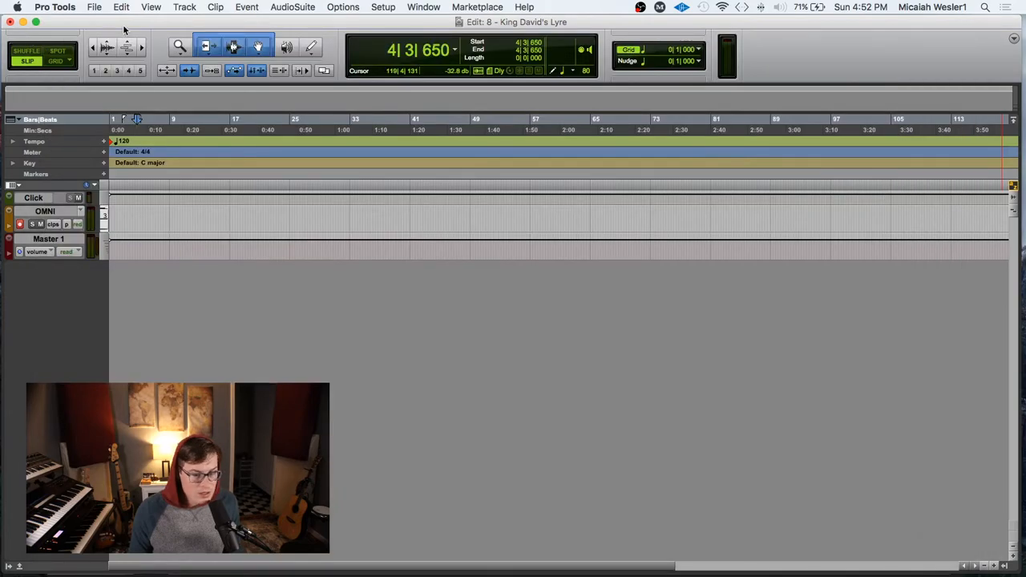
pyautogui.click(136, 221)
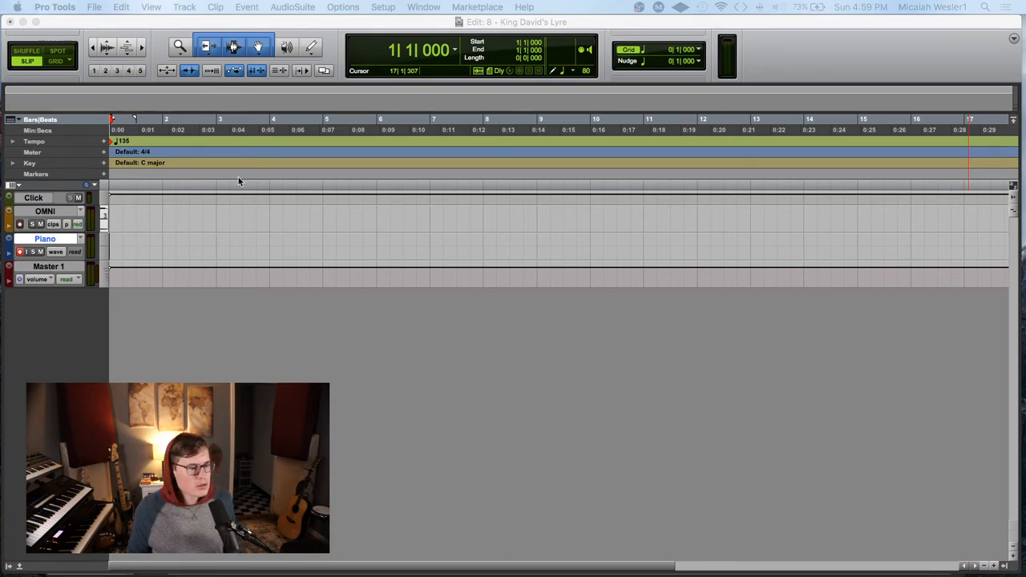
# Step: Record a piano take on the Piano track from the session start to about bar 11
pyautogui.click(160, 241)
pyautogui.press('Return')
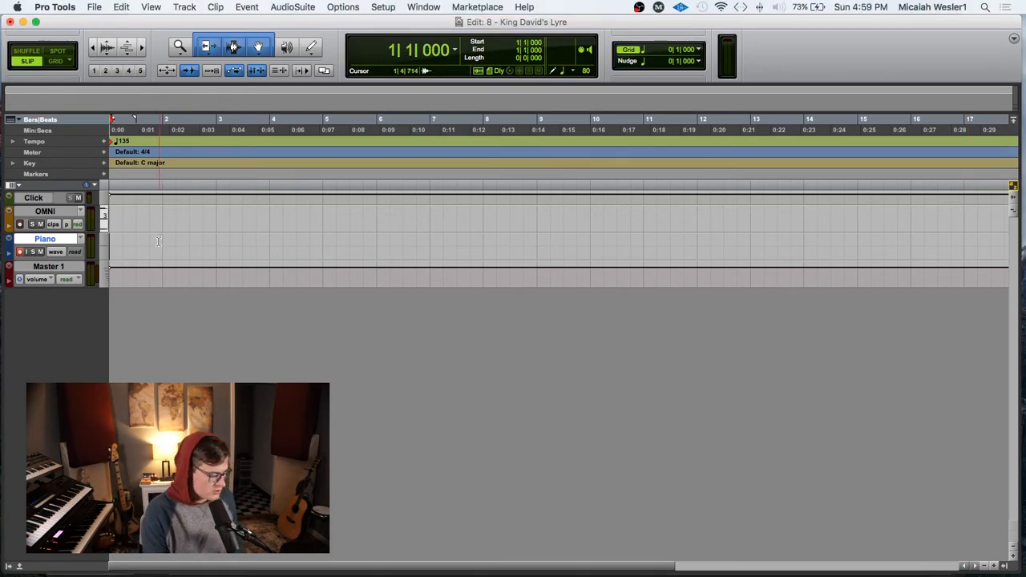
pyautogui.press('super+space')
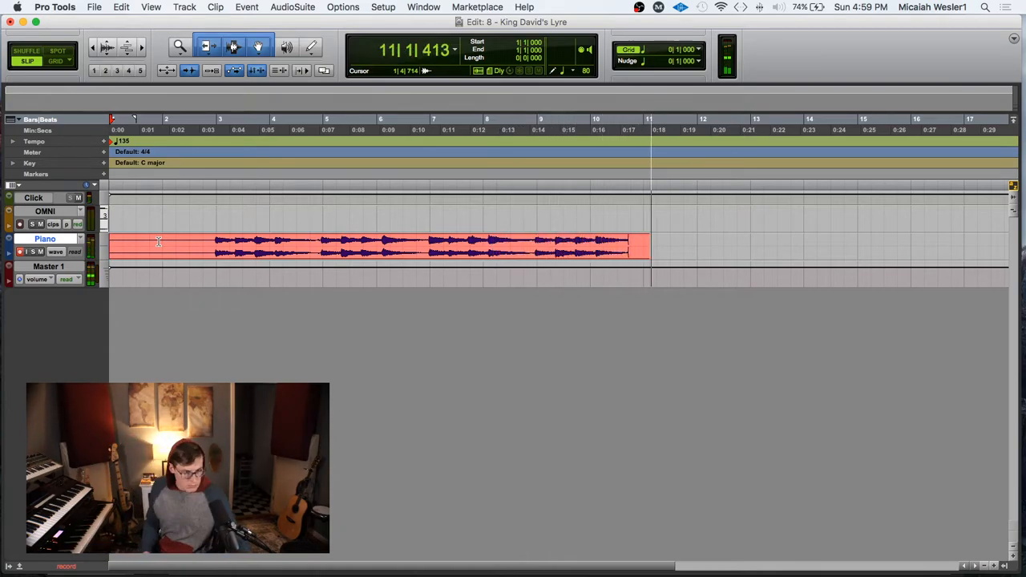
pyautogui.press('space')
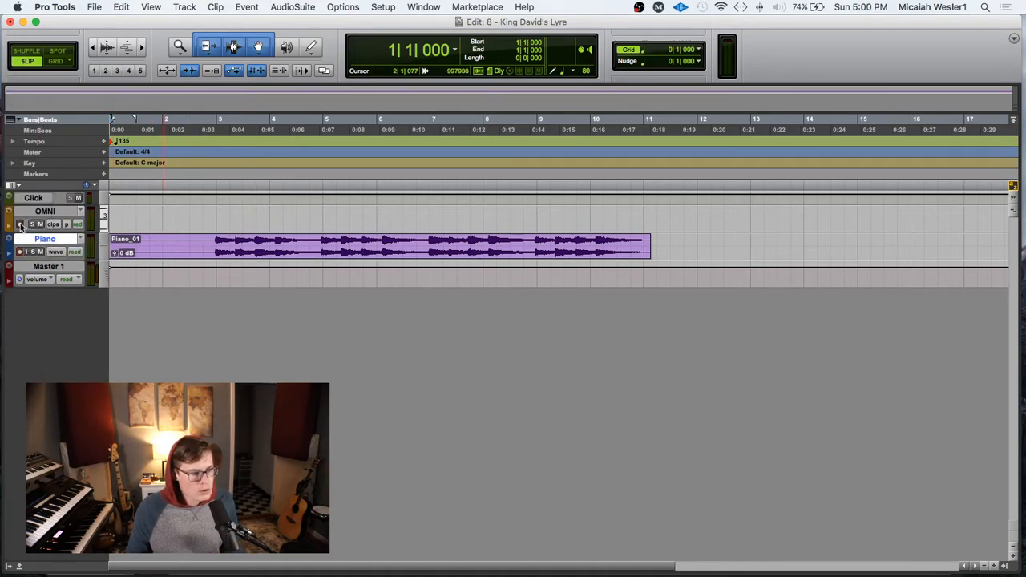
# Step: Record a MIDI take on the armed OMNI track from the session start to about bar 12, then disarm the track
pyautogui.click(125, 218)
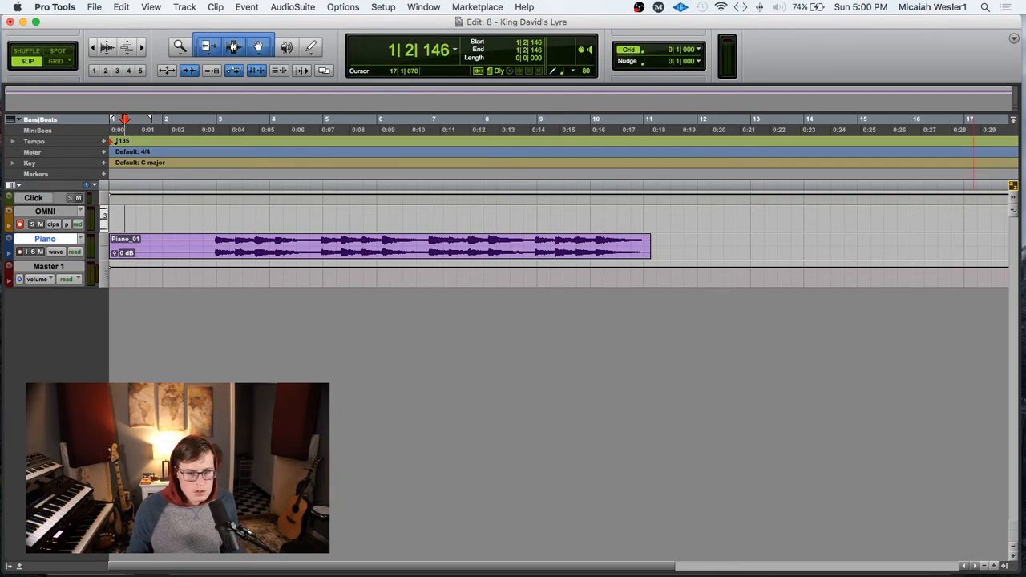
pyautogui.press('Return')
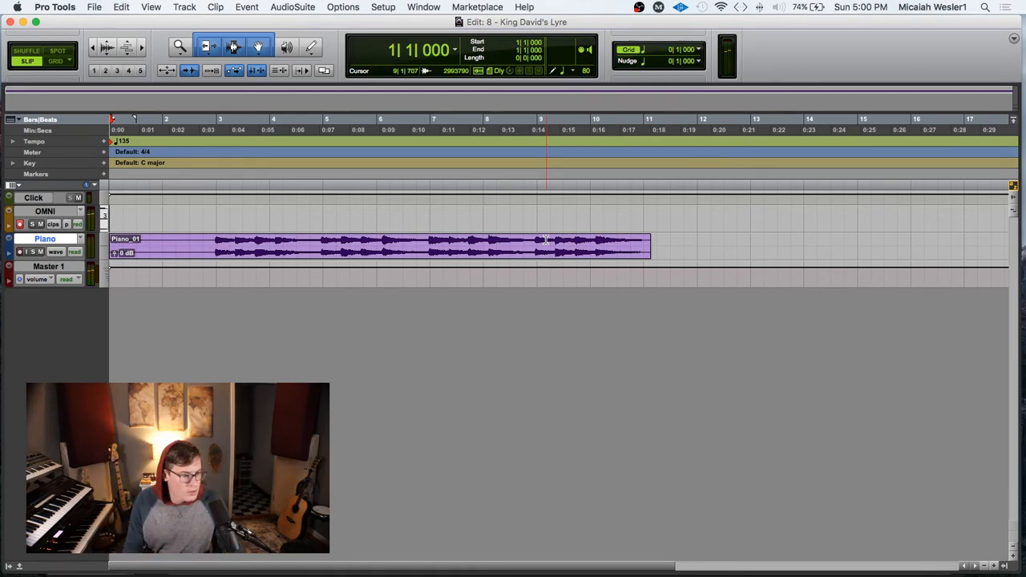
pyautogui.click(225, 210)
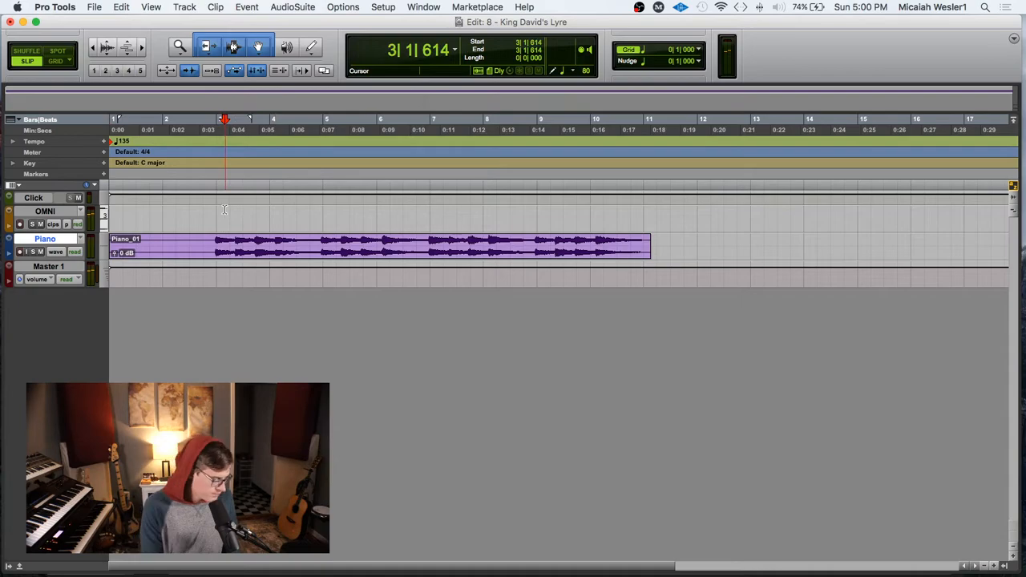
pyautogui.press('super+space')
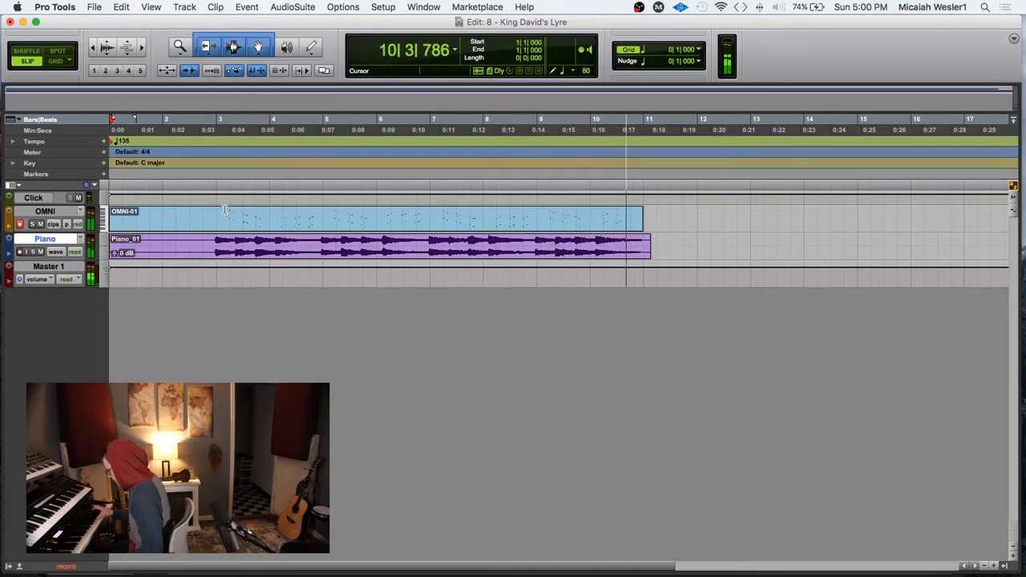
pyautogui.press('space')
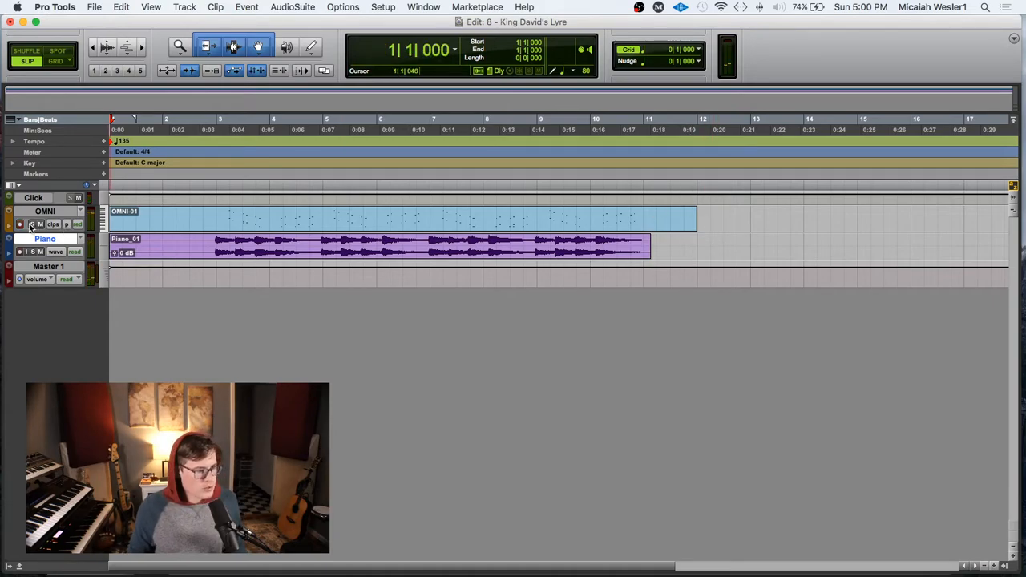
pyautogui.click(19, 225)
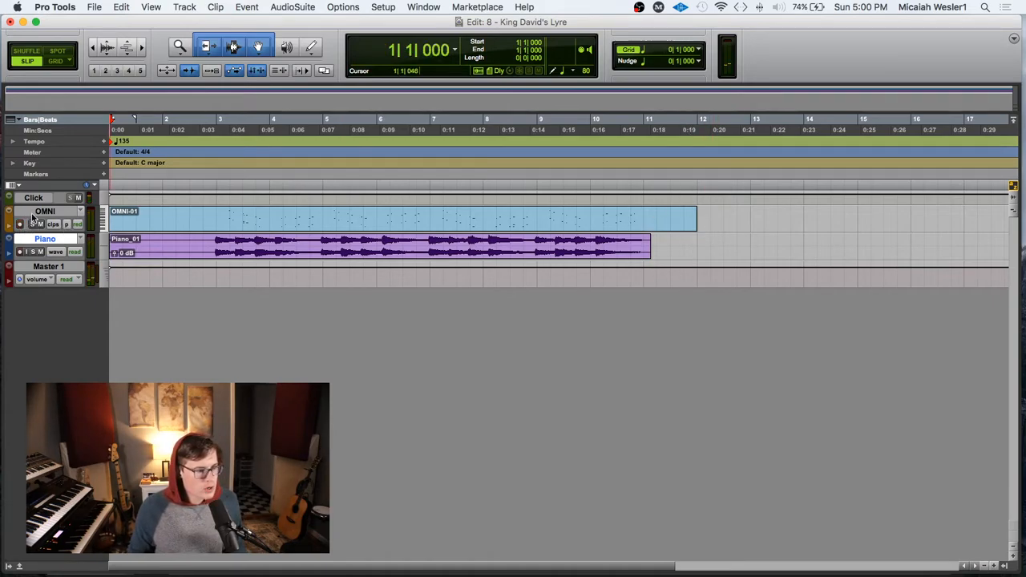
pyautogui.click(47, 212)
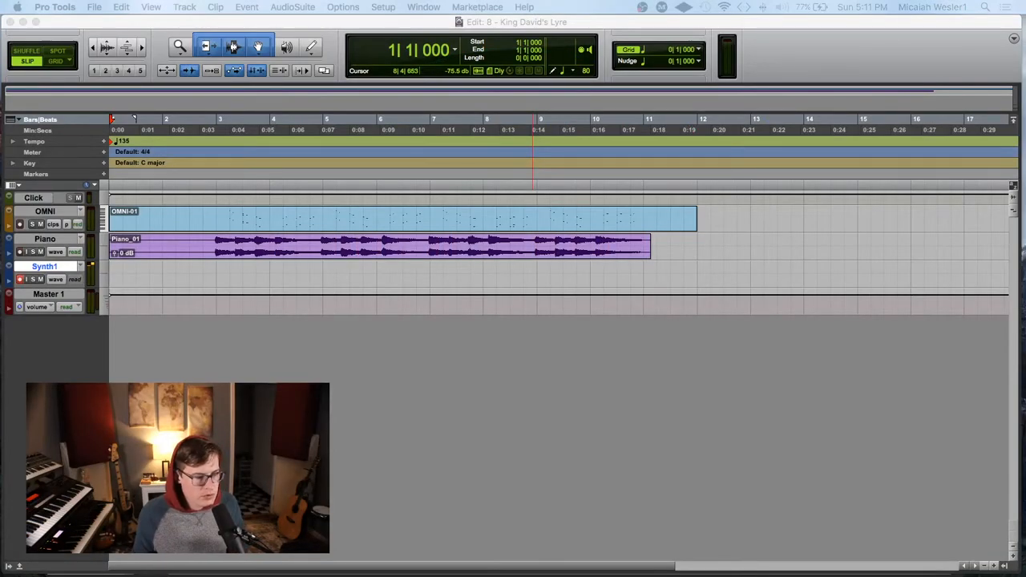
# Step: Record a synth take on the Synth1 track from the session start to just past bar 12
pyautogui.click(216, 265)
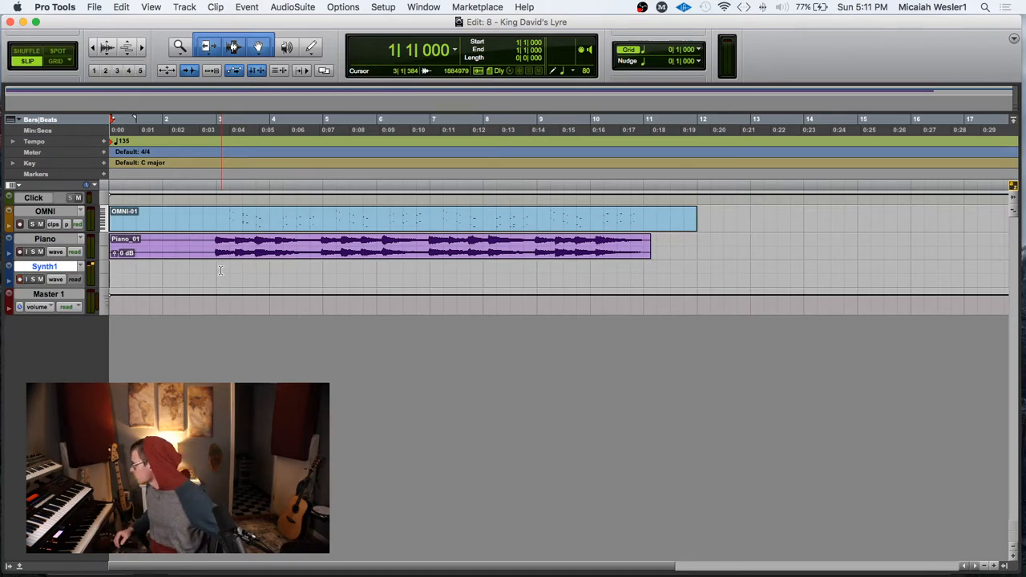
pyautogui.press('super+space')
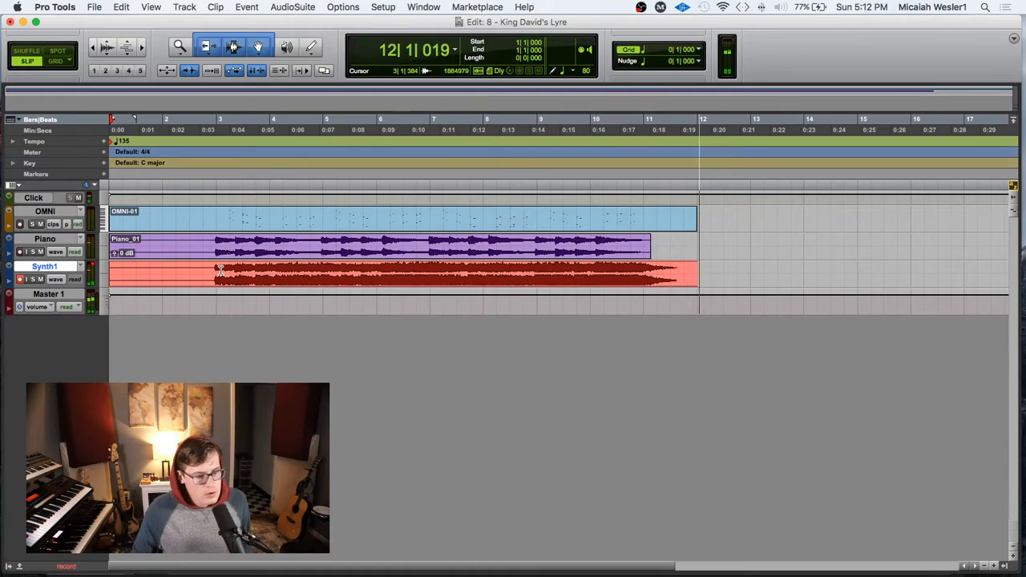
pyautogui.press('space')
# Step: Fade out the end of the Synth1 clip from about bar 11 and delete its silent beginning up to 2|4|008
pyautogui.moveTo(749, 277); pyautogui.dragTo(656, 278)
pyautogui.click(203, 269)
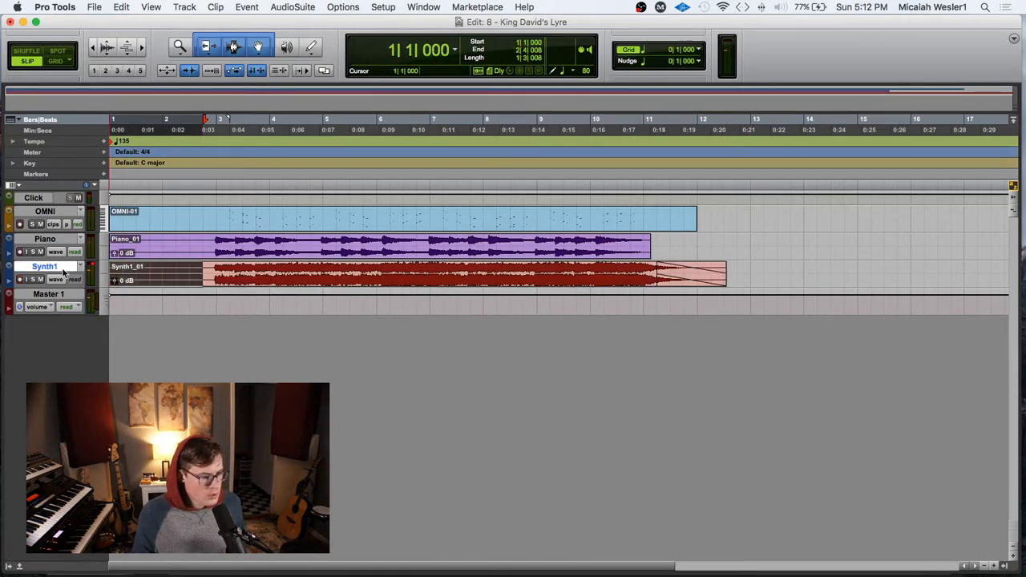
pyautogui.press('BackSpace')
pyautogui.click(160, 271)
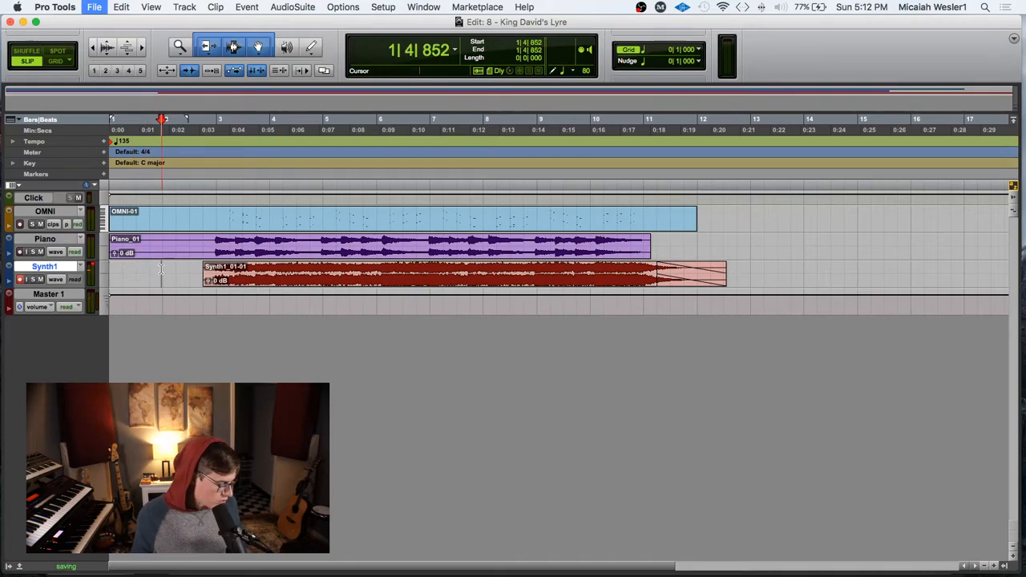
# Step: Check the synth sound in the Mix window with the Movement insert bypassed and the Click track muted
pyautogui.press('super+equal')
pyautogui.click(318, 53)
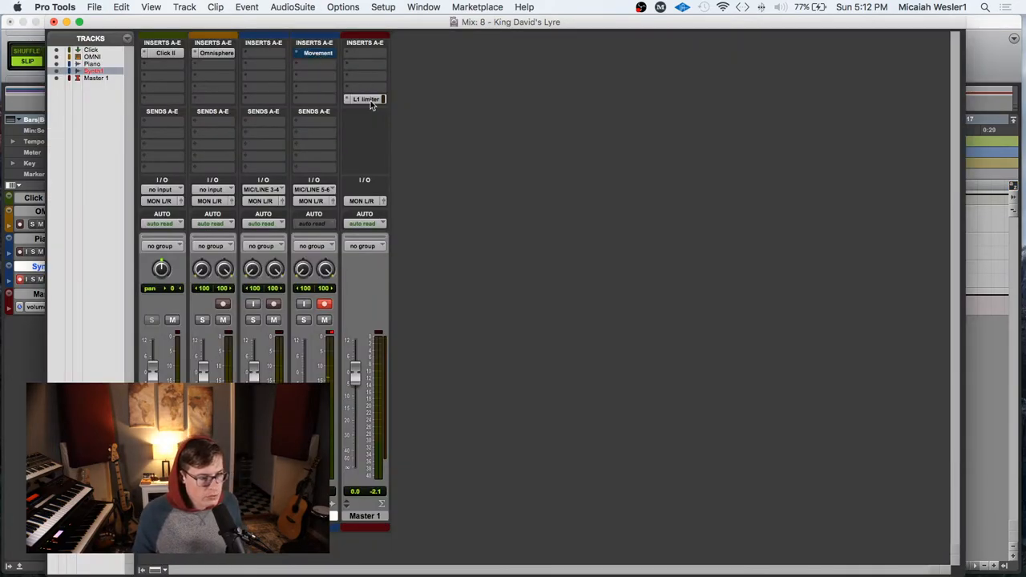
pyautogui.click(171, 319)
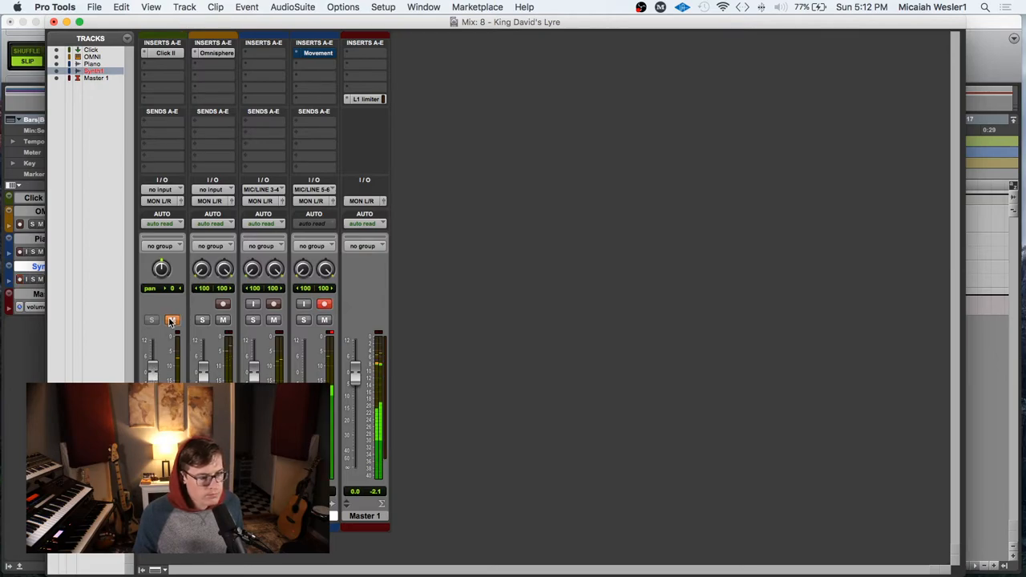
pyautogui.click(174, 321)
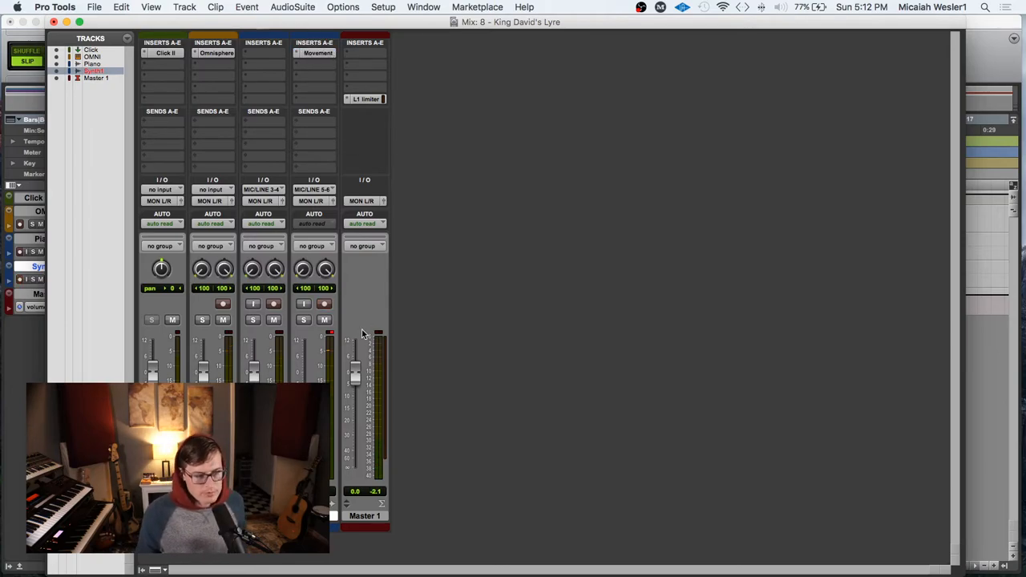
pyautogui.click(173, 321)
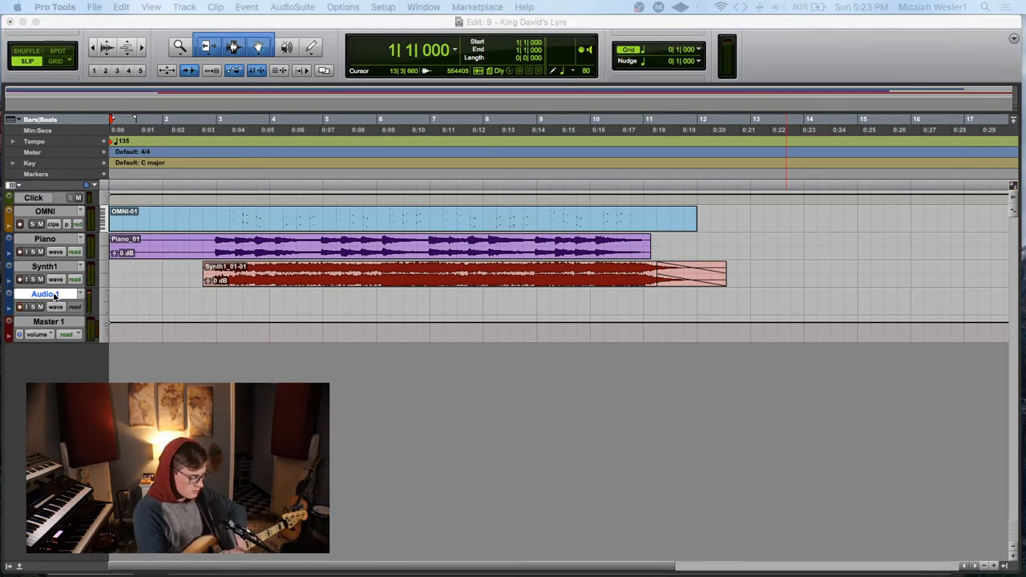
# Step: Rename the Audio 1 track as bass and record a bass take on it from the session start to about bar 12
pyautogui.write('bass')
pyautogui.press('Return')
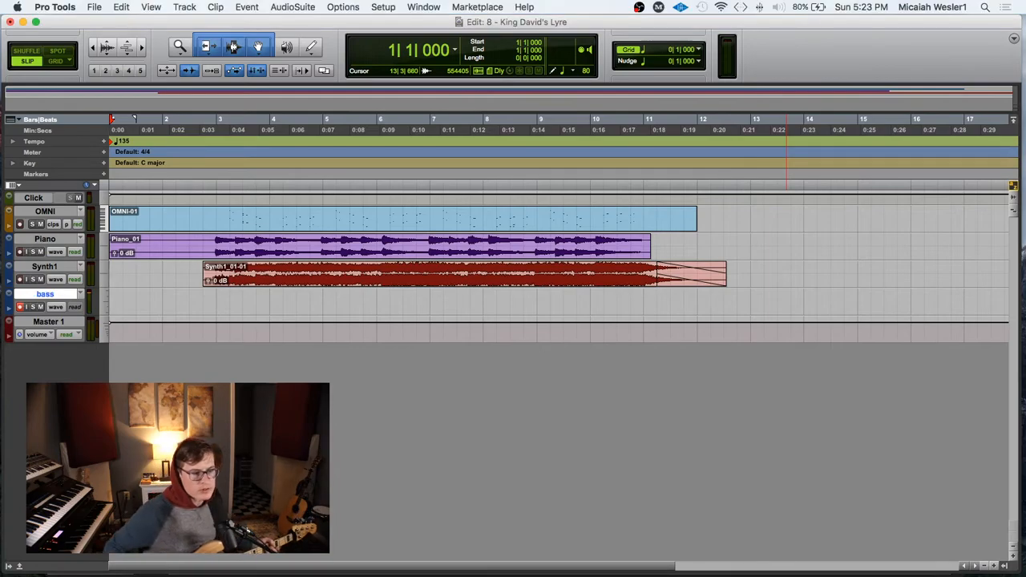
pyautogui.click(164, 302)
pyautogui.press('Return')
pyautogui.press('space')
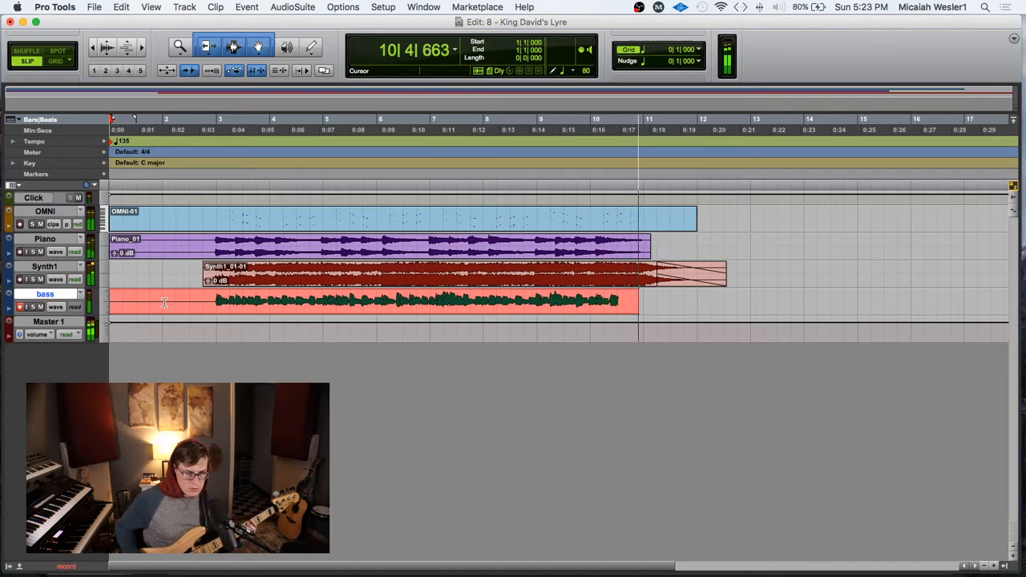
pyautogui.press('space')
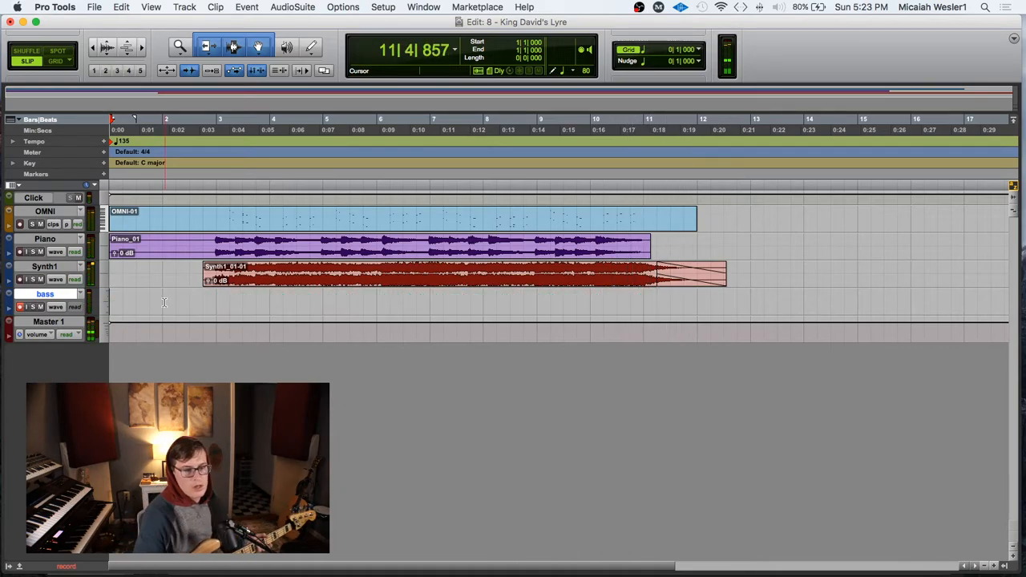
pyautogui.click(20, 307)
# Step: Delete the silent beginning of the bass clip up to 2|4|515
pyautogui.click(162, 298)
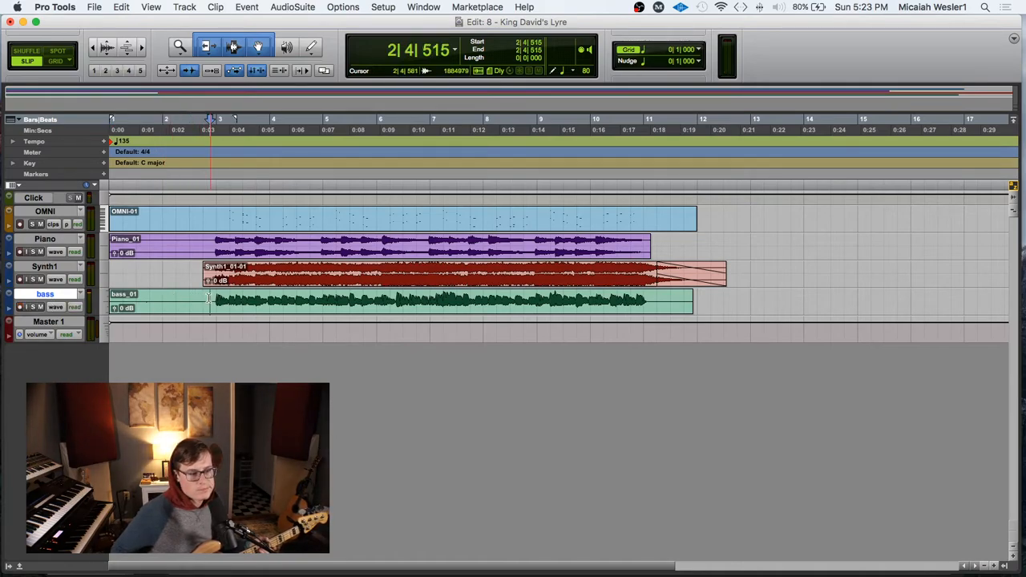
pyautogui.moveTo(210, 298); pyautogui.dragTo(95, 299)
pyautogui.press('BackSpace')
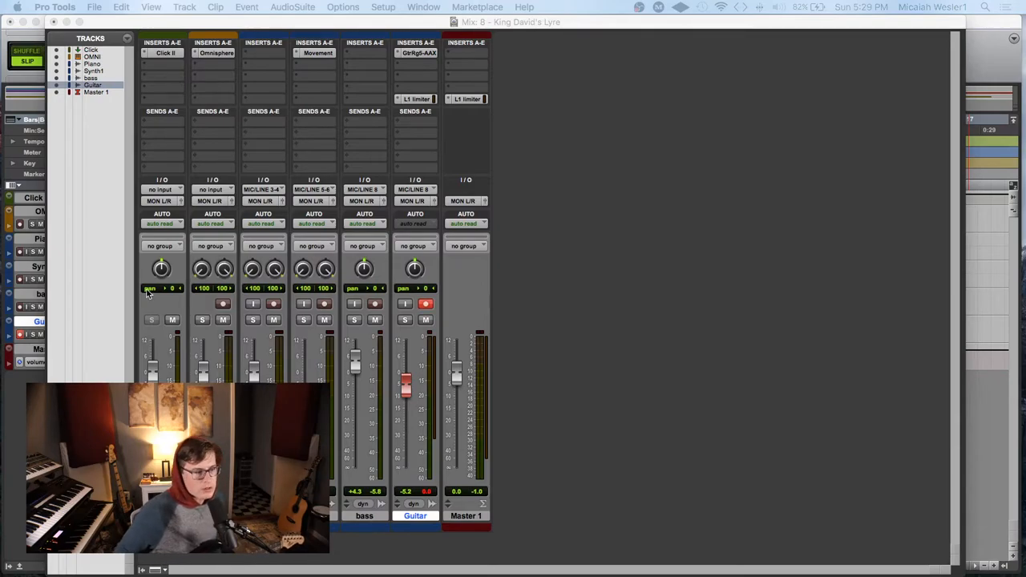
# Step: Return to the Edit window and delete the existing Guitar_02 clip from the Guitar track
pyautogui.press('super+equal')
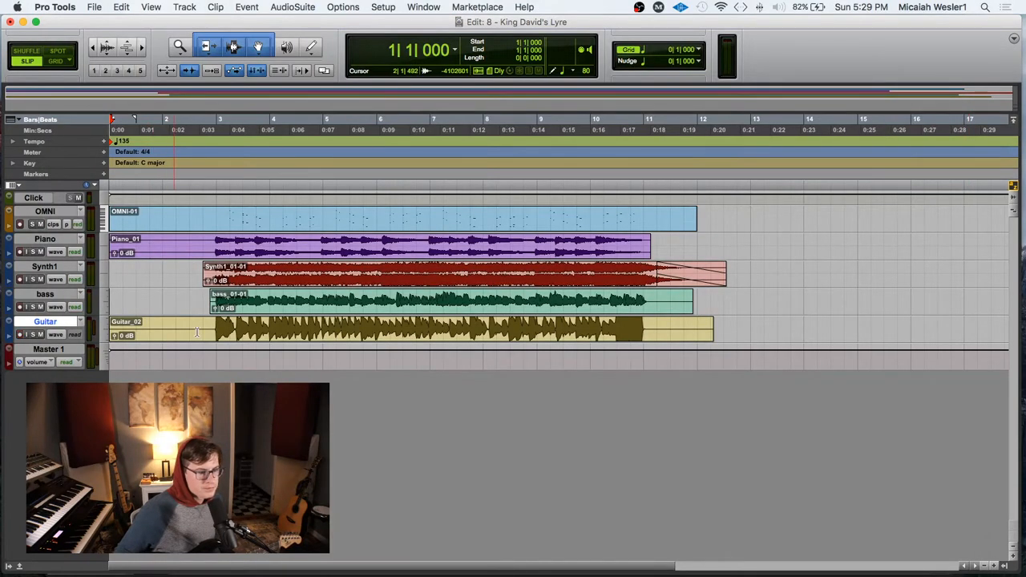
pyautogui.click(222, 338)
pyautogui.press('Delete')
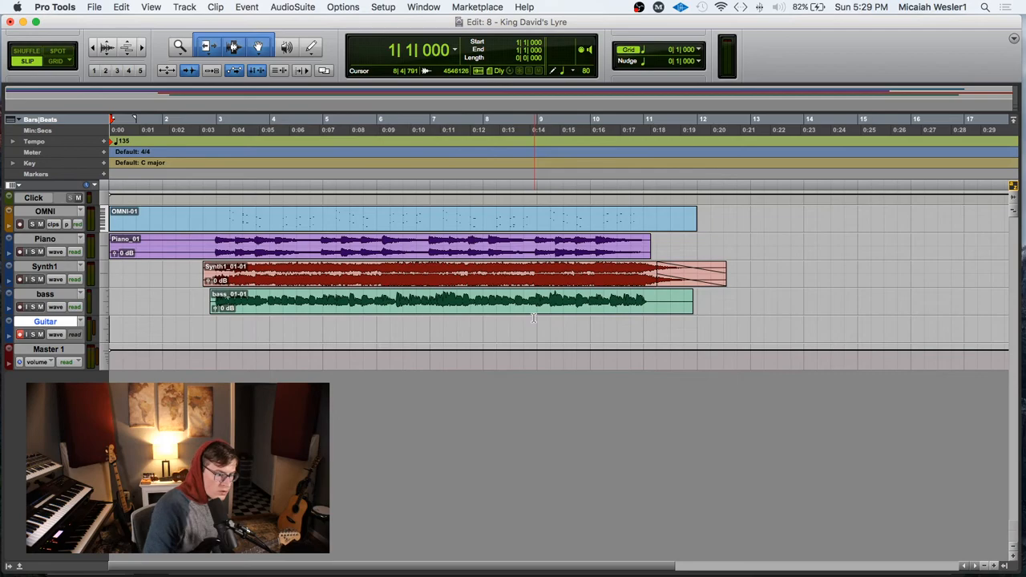
# Step: Record a new guitar take on the Guitar track from the session start to just past bar 12
pyautogui.click(272, 329)
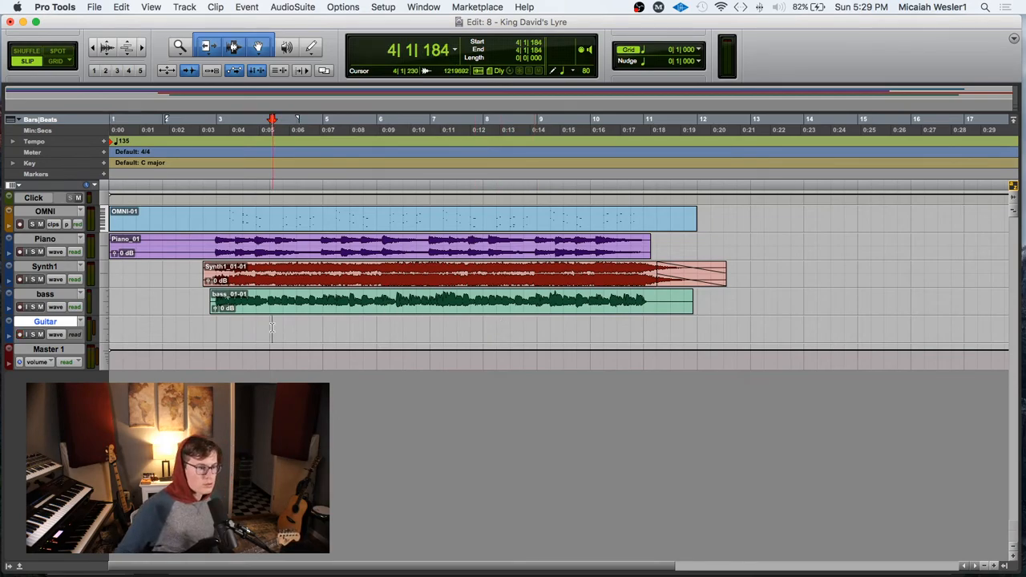
pyautogui.press('super+space')
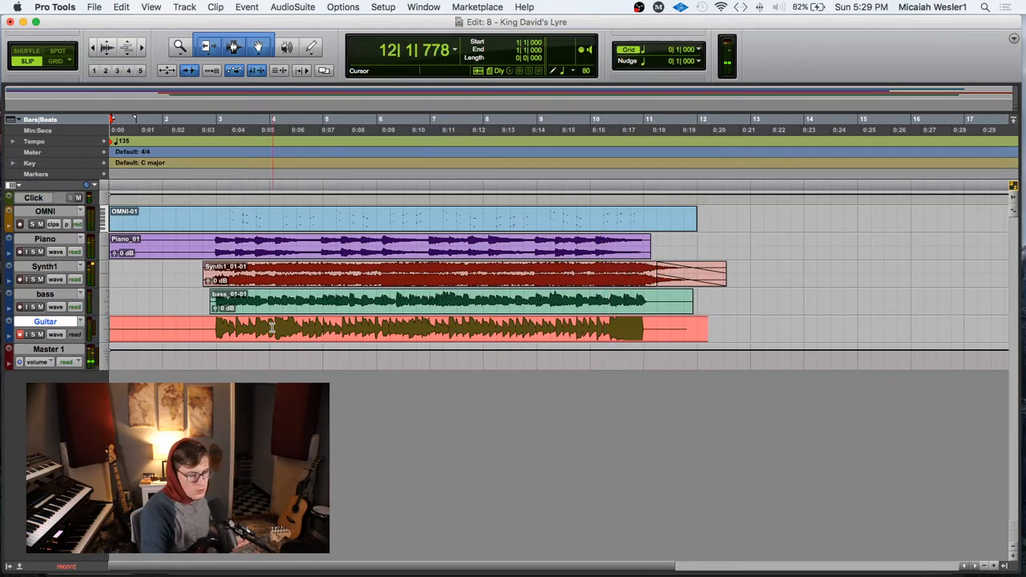
pyautogui.press('space')
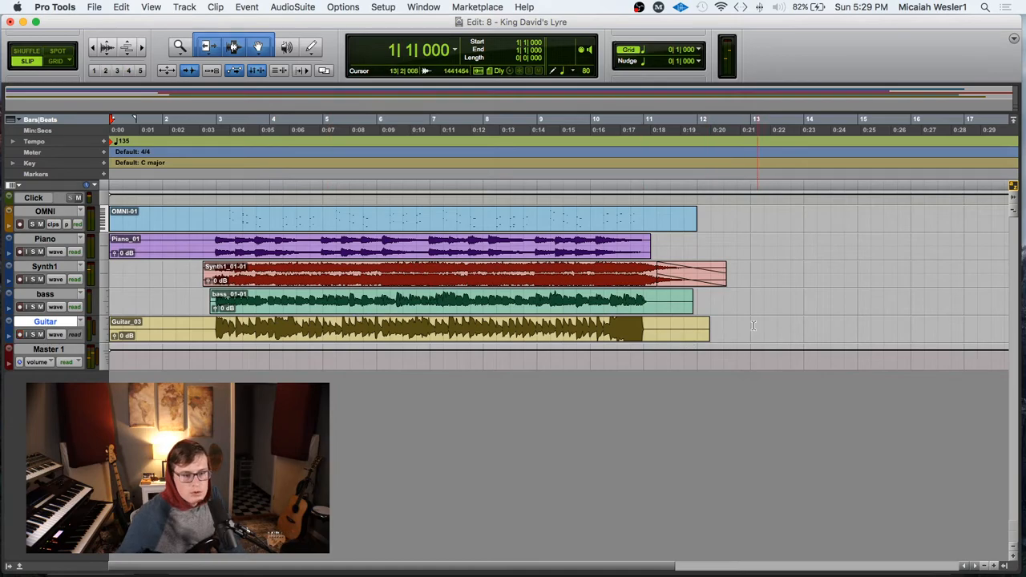
# Step: Trim the new guitar clip by deleting everything after 11|1|399 and the silence before 2|4|330
pyautogui.moveTo(748, 332); pyautogui.dragTo(648, 332)
pyautogui.press('Delete')
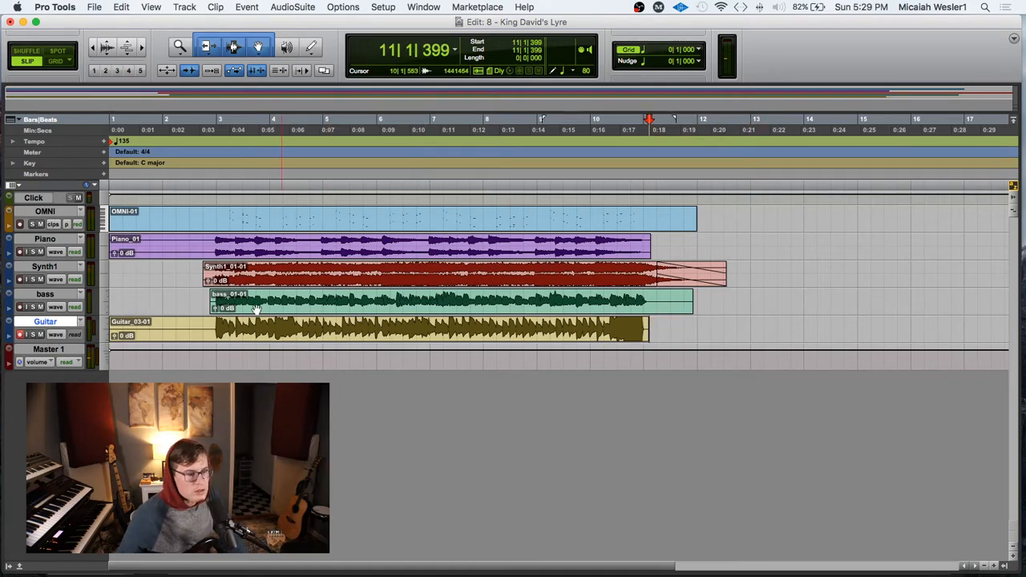
pyautogui.moveTo(211, 331); pyautogui.dragTo(3, 328)
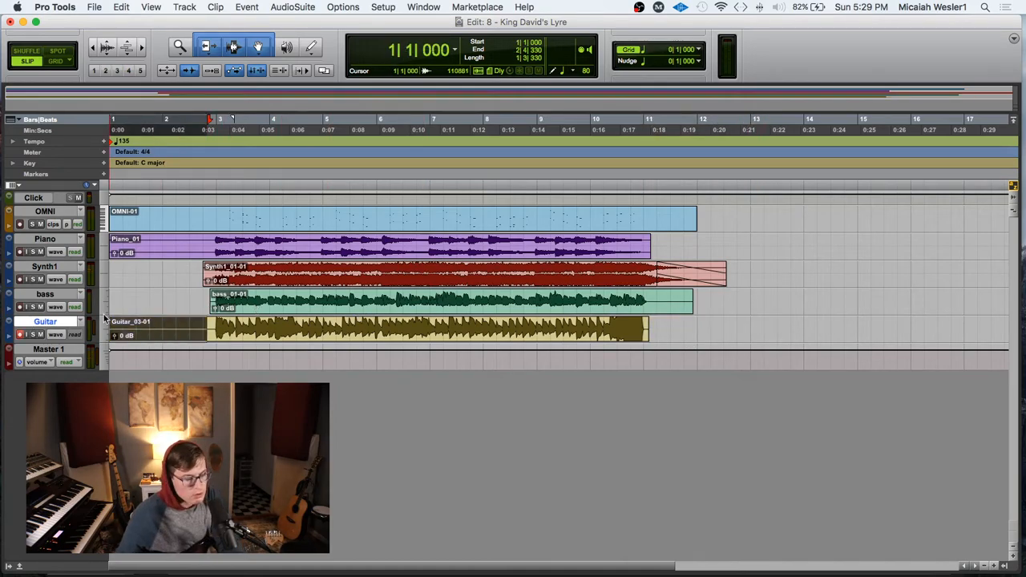
pyautogui.press('Delete')
pyautogui.moveTo(182, 331); pyautogui.dragTo(668, 331)
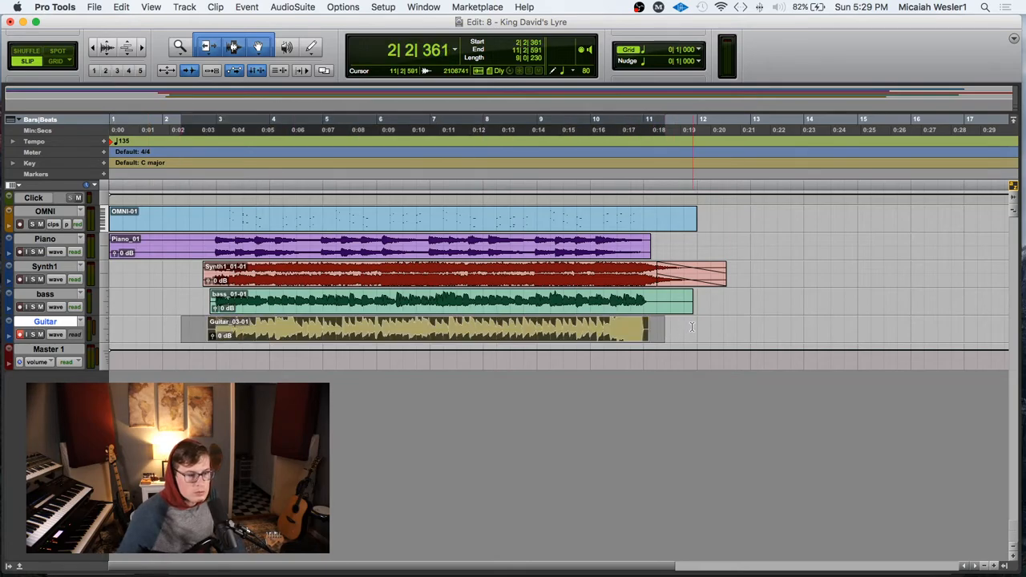
pyautogui.click(691, 327)
pyautogui.moveTo(728, 309); pyautogui.dragTo(163, 308)
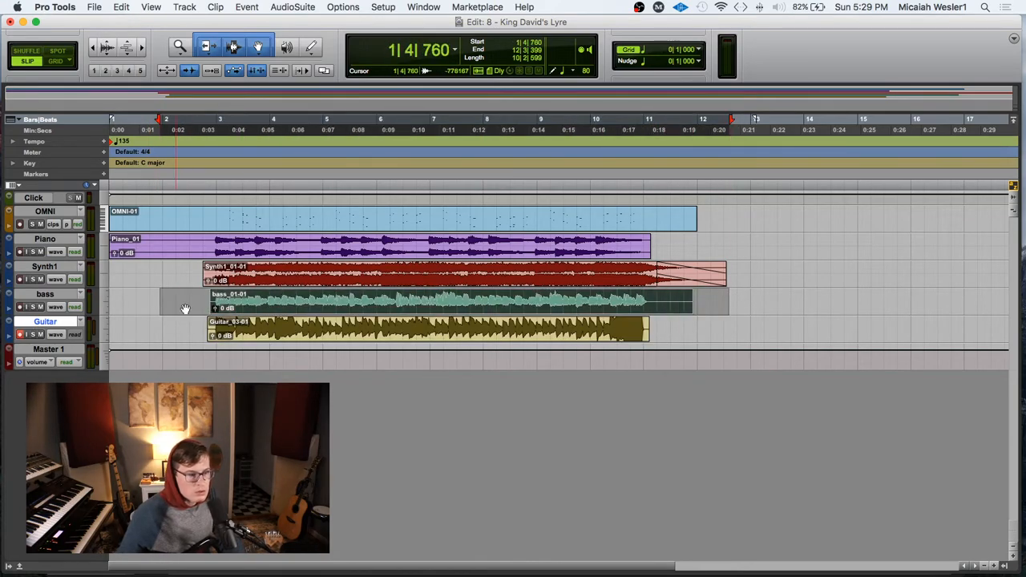
pyautogui.click(190, 309)
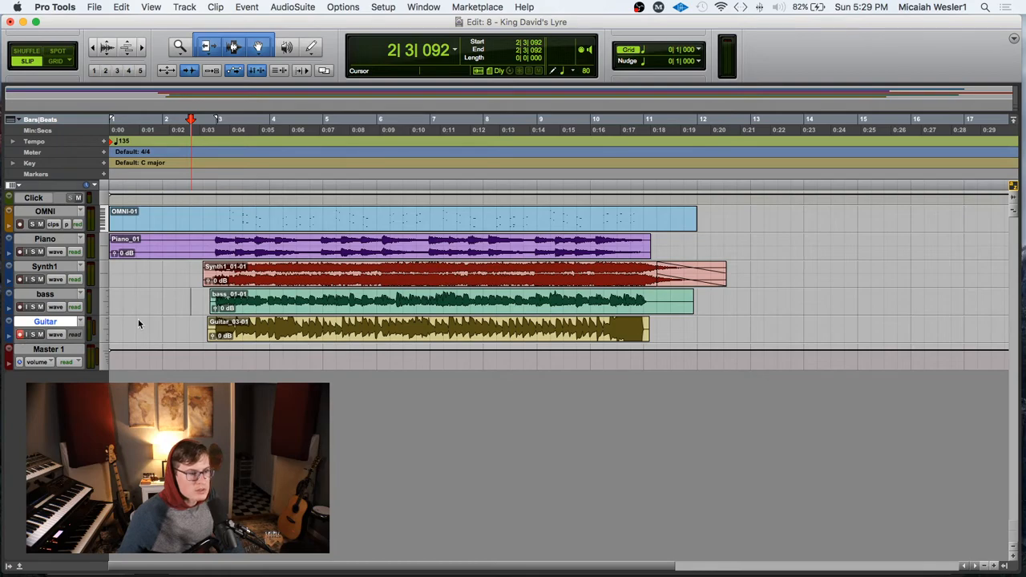
pyautogui.click(182, 324)
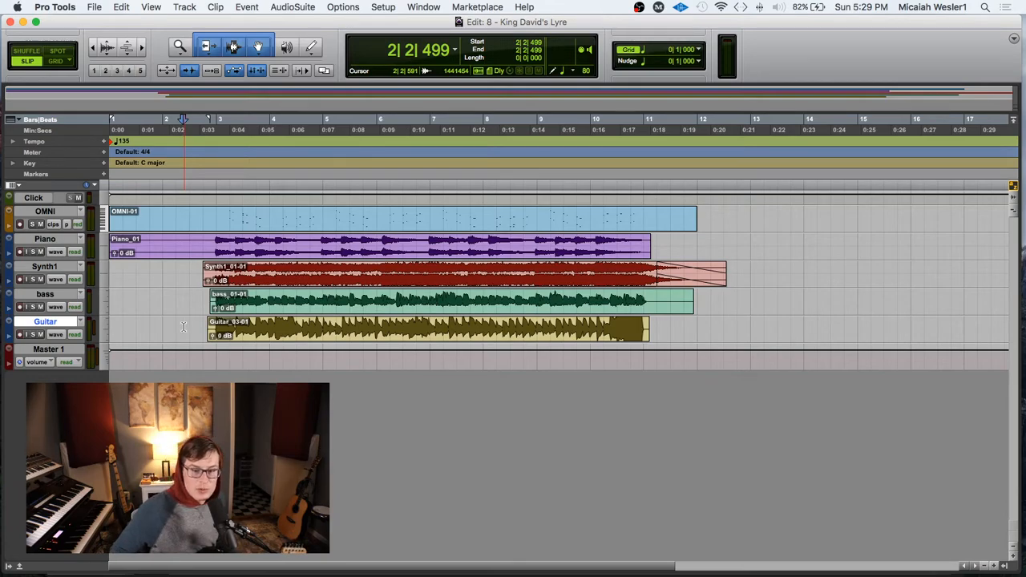
pyautogui.click(196, 323)
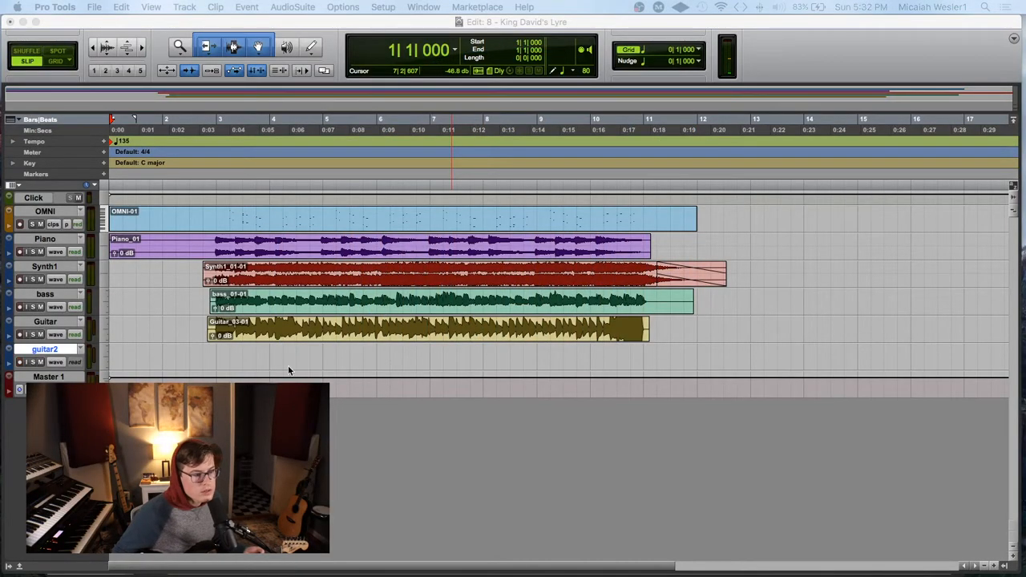
# Step: Record a guitar take on the guitar2 track from the session start to just before bar 12
pyautogui.click(178, 355)
pyautogui.press('Return')
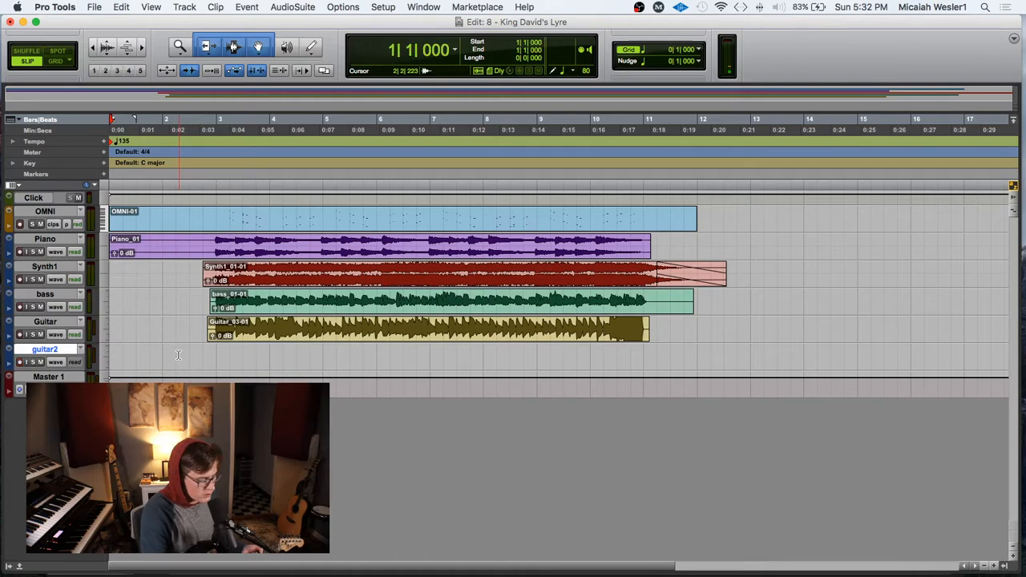
pyautogui.press('super+space')
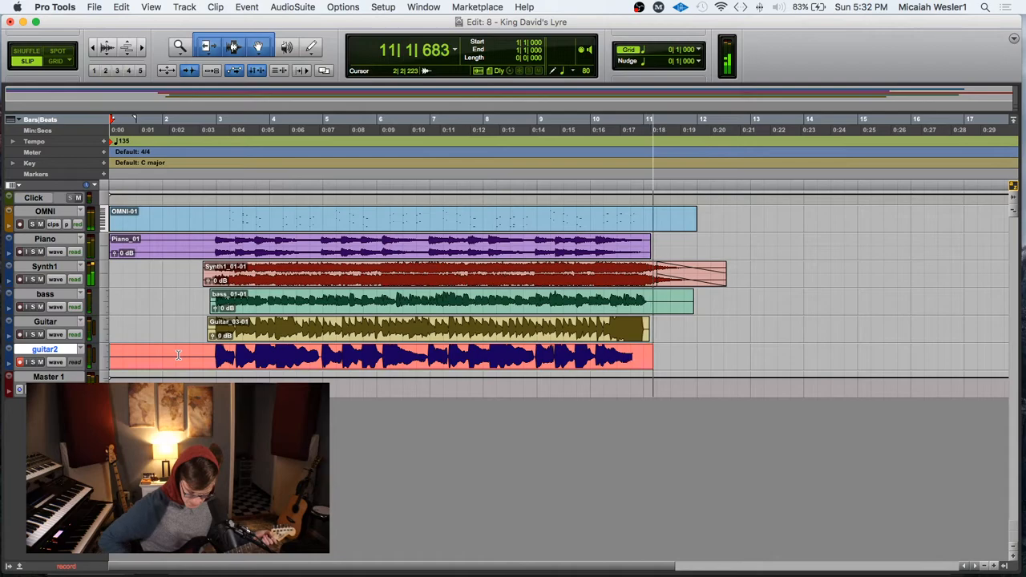
pyautogui.press('space')
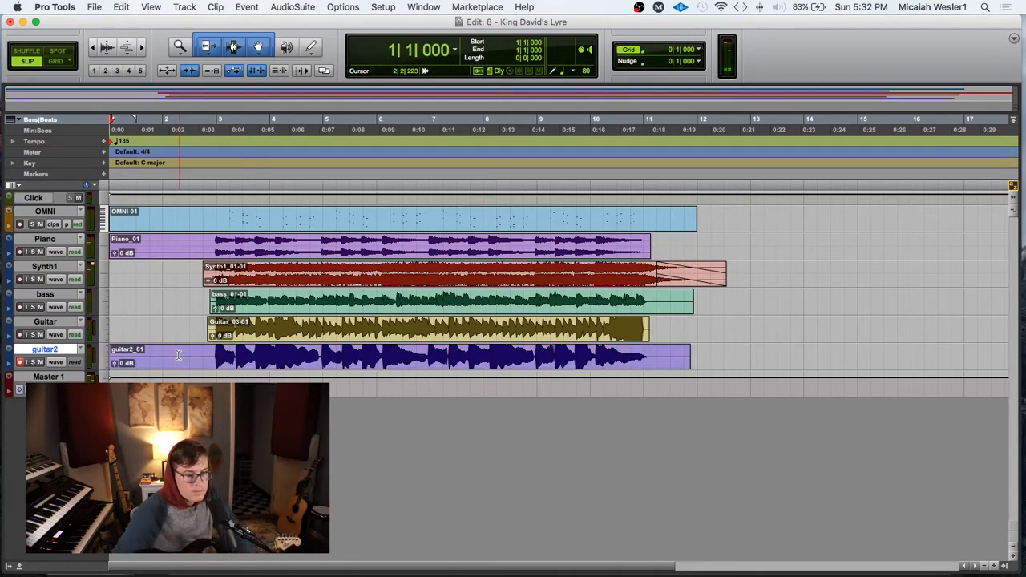
# Step: Delete the end of the guitar2 clip just past bar 11 and fade out its tail from 10|4|760
pyautogui.moveTo(719, 357); pyautogui.dragTo(640, 359)
pyautogui.press('Delete')
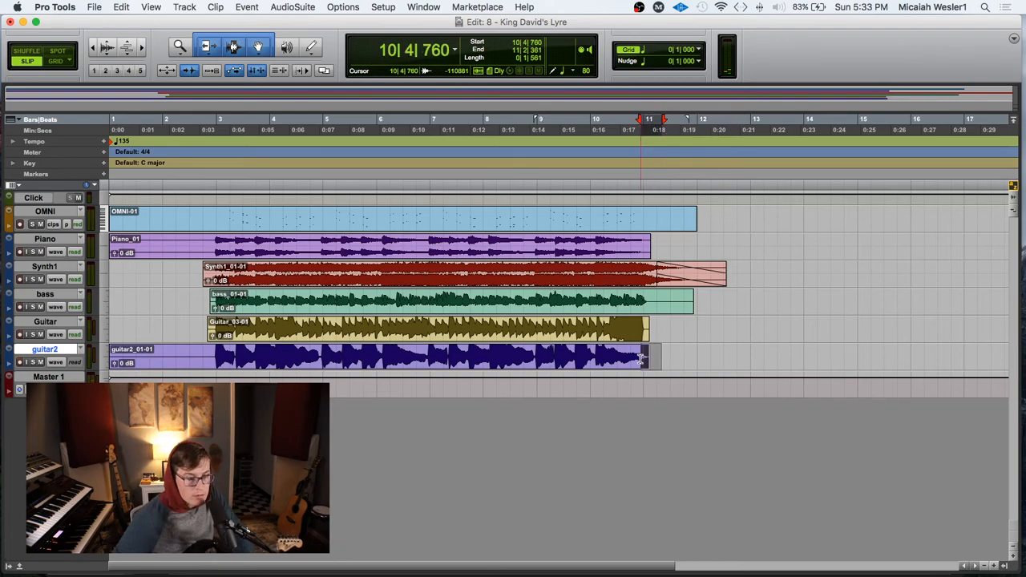
pyautogui.hscroll(3, 637, 360)
# Step: Delete the guitar2 clip's silence before 2|4|653 and fade in its start up to 2|4|883
pyautogui.moveTo(148, 356); pyautogui.dragTo(55, 357)
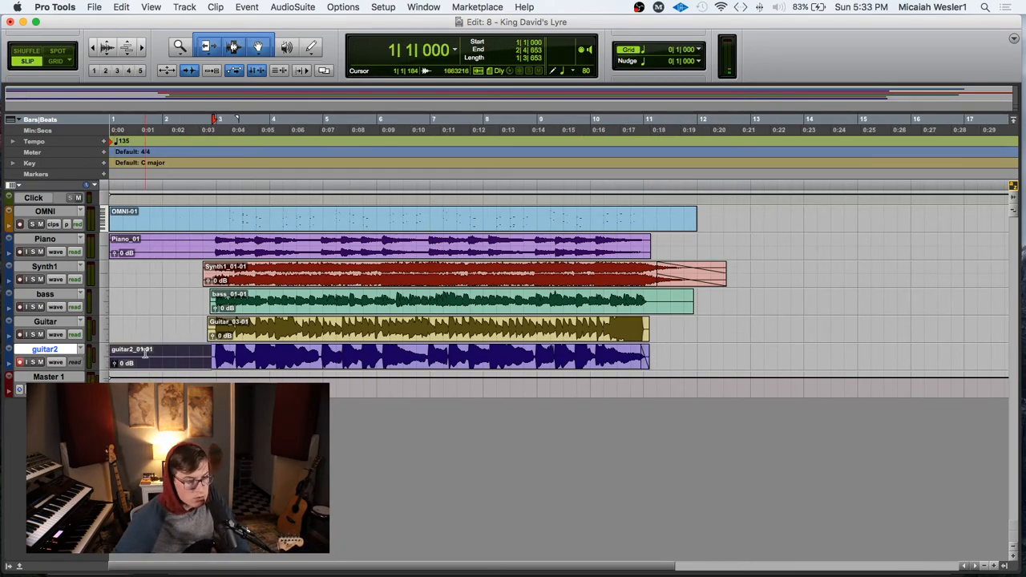
pyautogui.moveTo(179, 353); pyautogui.dragTo(213, 353)
pyautogui.click(197, 351)
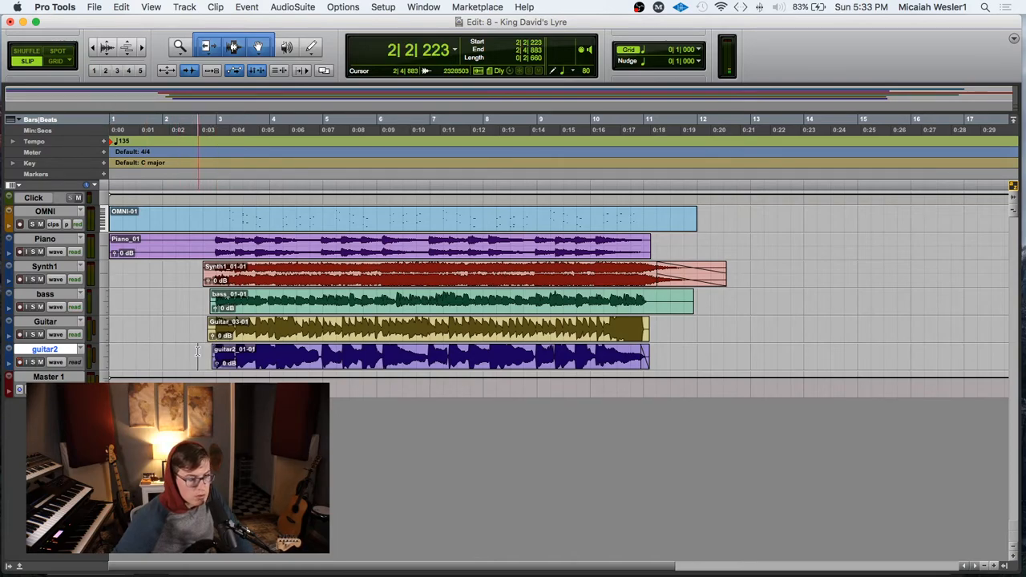
# Step: Save the session and select the Guitar and guitar2 channels in the Mix window
pyautogui.click(203, 353)
pyautogui.press('super+s')
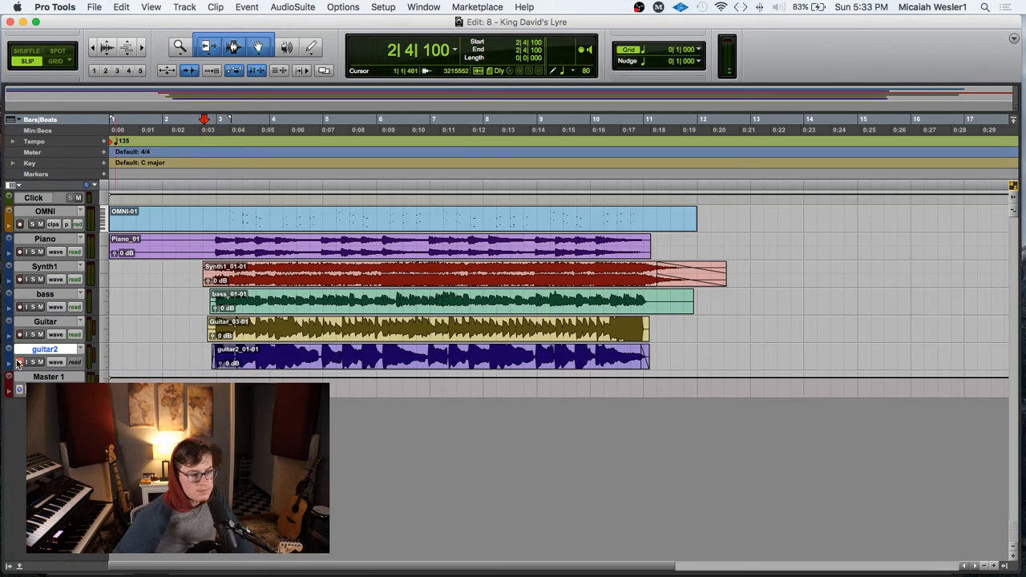
pyautogui.press('super+equal')
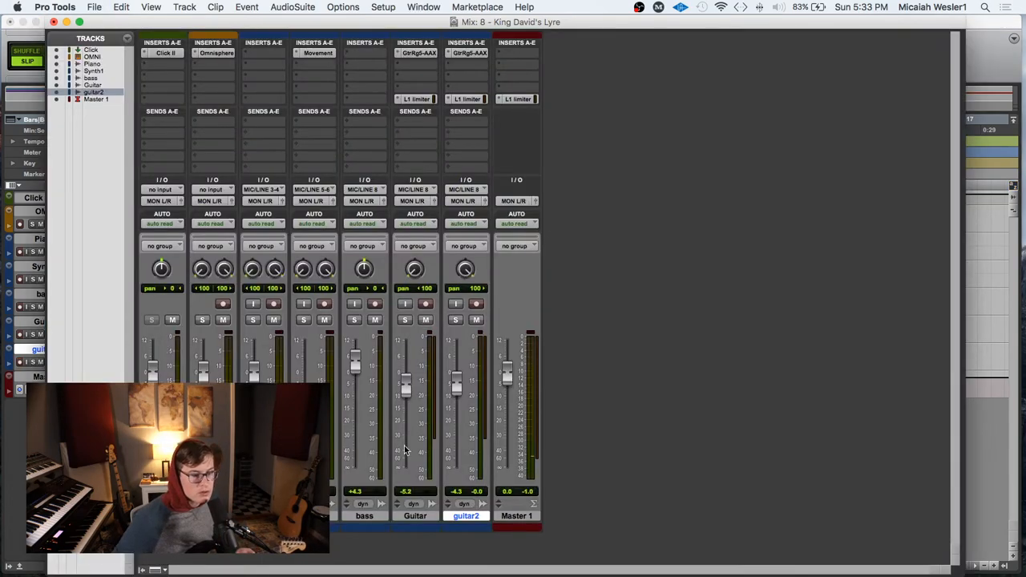
pyautogui.click(414, 516)
pyautogui.click(463, 516)
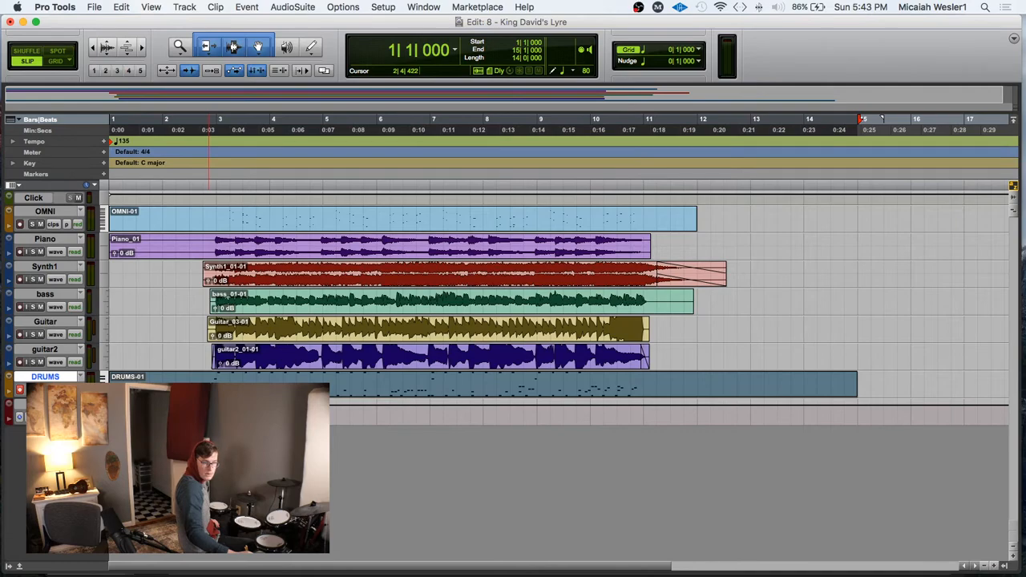
# Step: Undo the existing drum take and record a new one on the DRUMS track from the session start past bar 11
pyautogui.press('super+z')
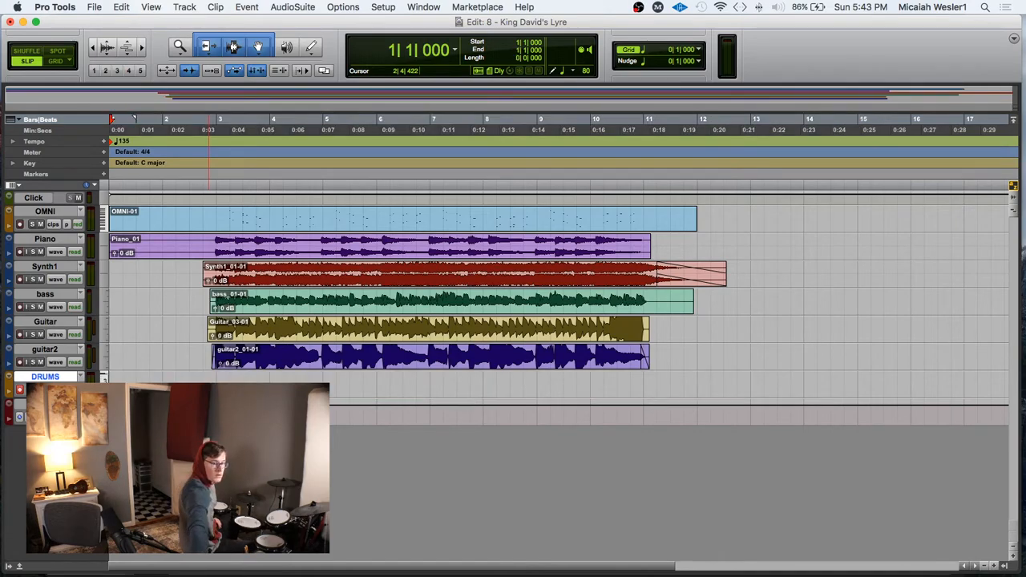
pyautogui.press('super+space')
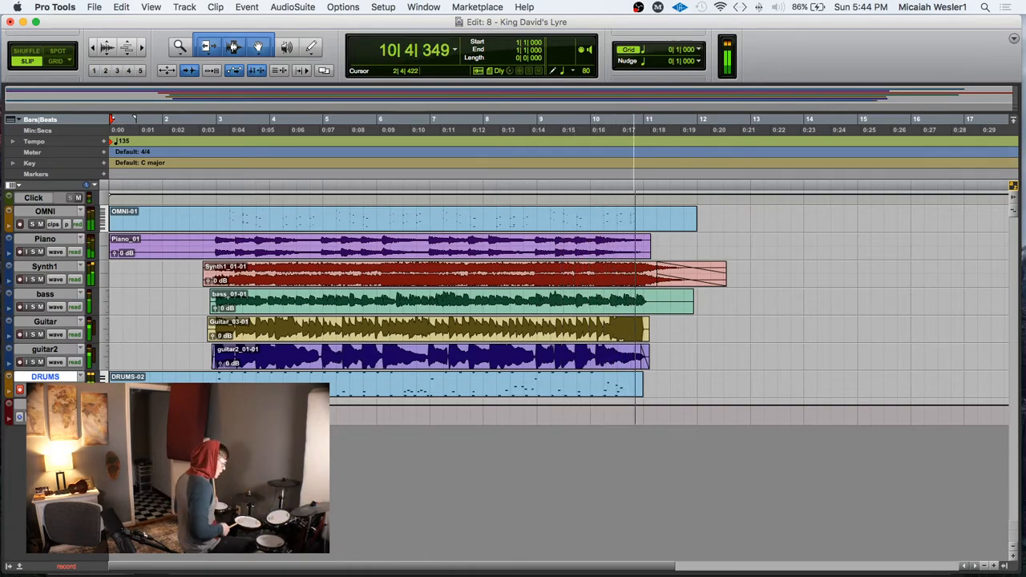
pyautogui.press('space')
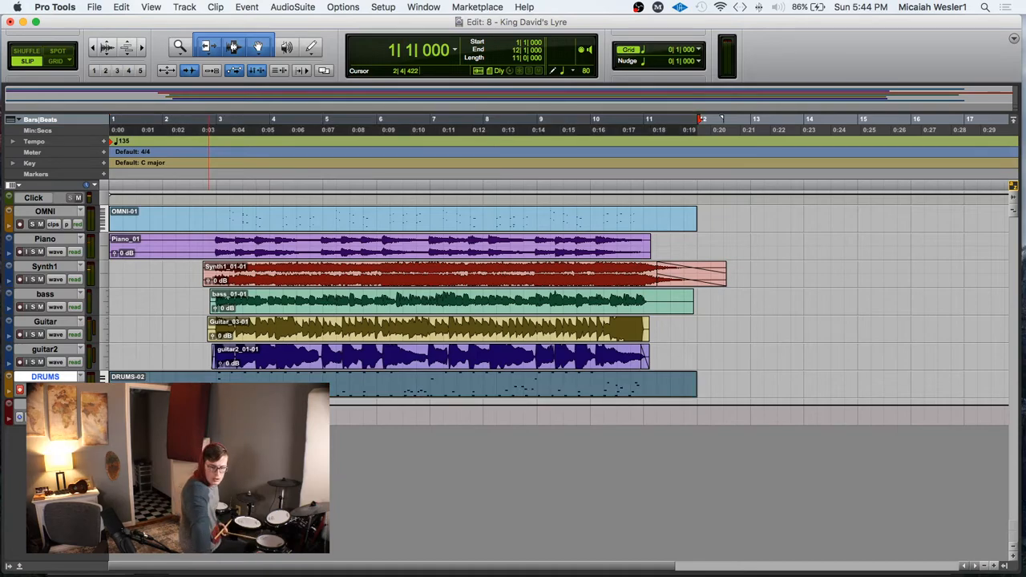
# Step: Undo the last drum recording and record another DRUMS take from the session start to past bar 13
pyautogui.press('super+z')
pyautogui.press('super+space')
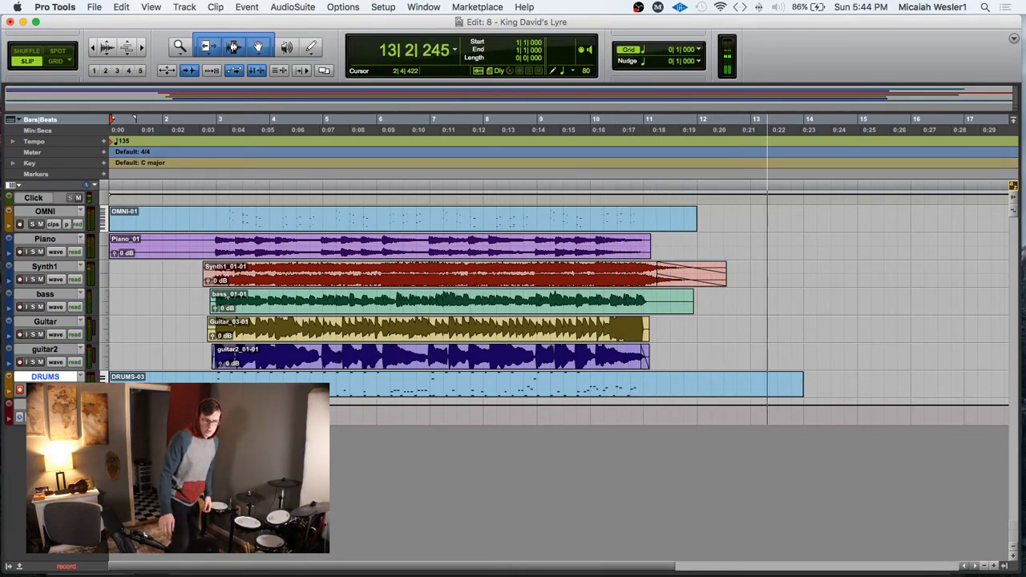
pyautogui.press('space')
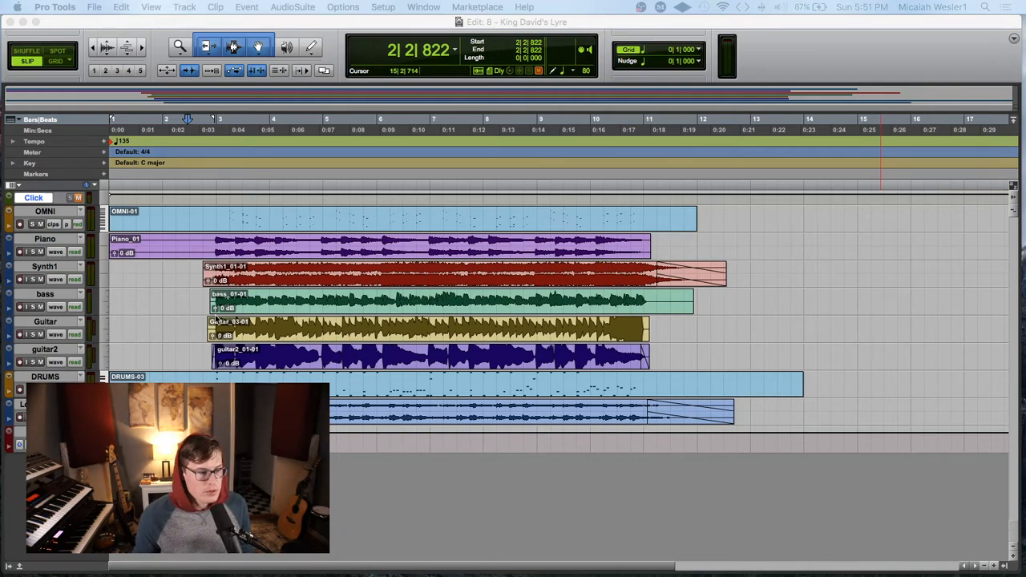
pyautogui.click(181, 274)
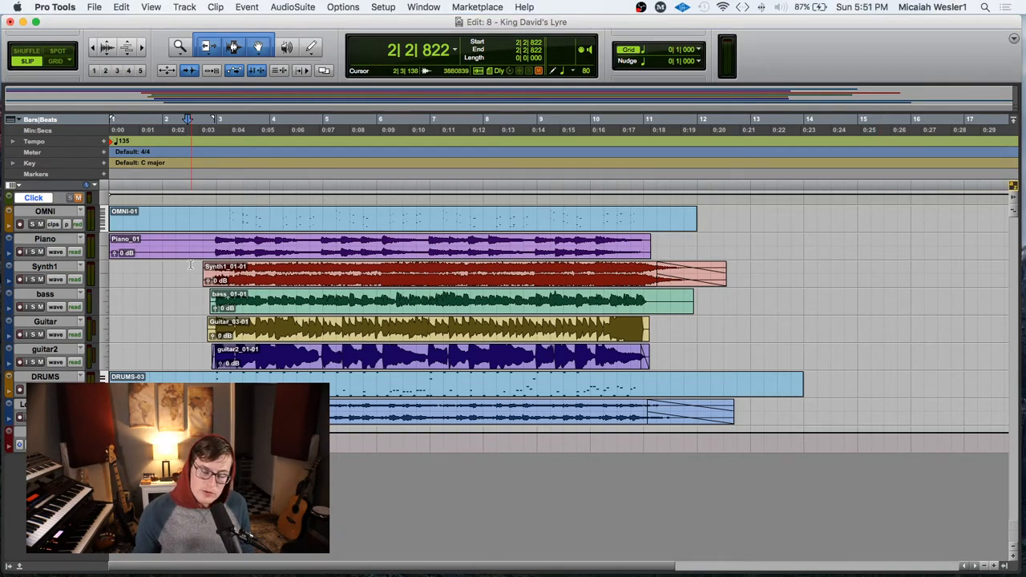
pyautogui.click(191, 265)
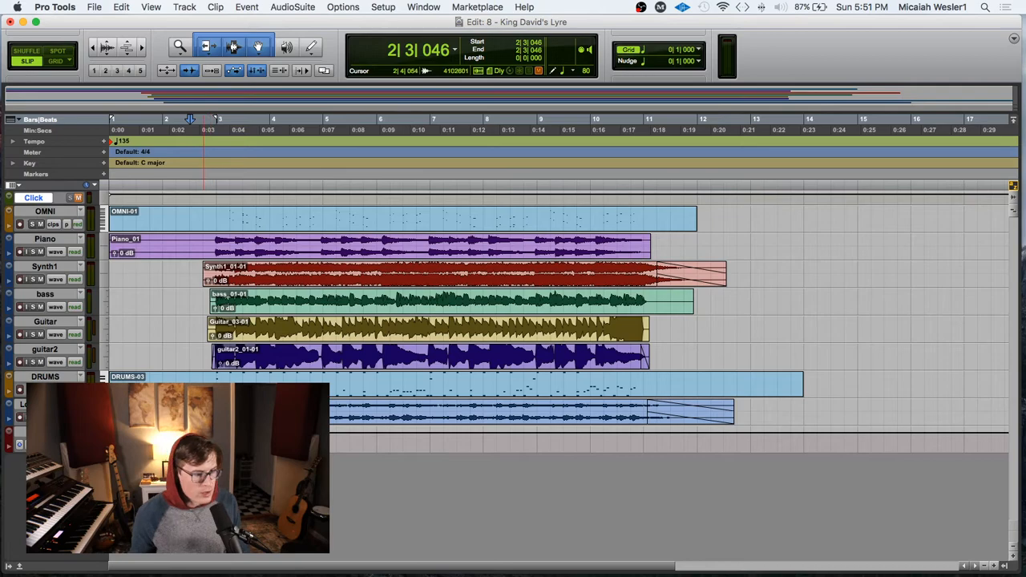
pyautogui.click(44, 404)
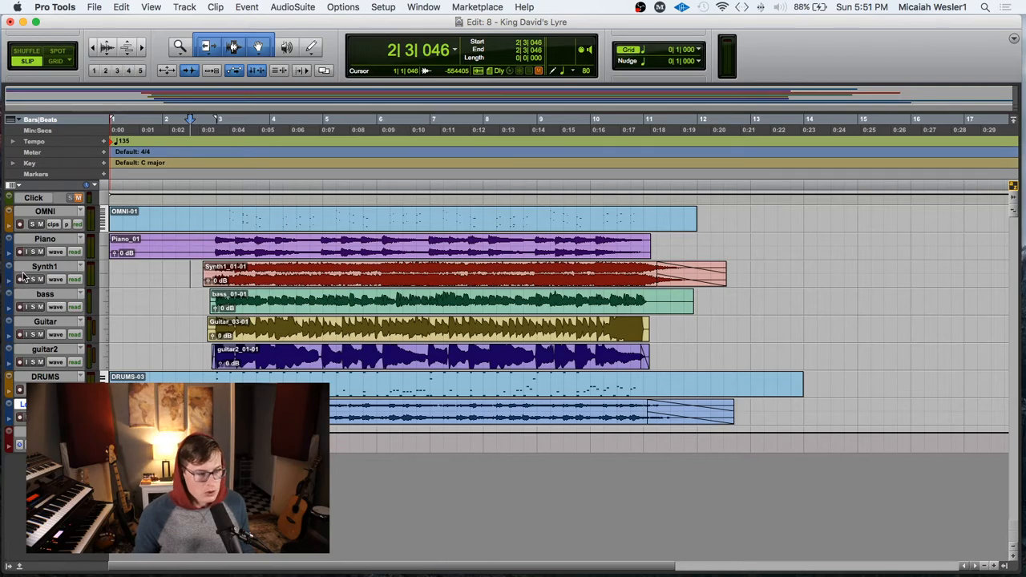
# Step: Solo the OMNI track, listen to it from 3|2|899 to about bar 8, and remove the solo
pyautogui.click(32, 223)
pyautogui.click(241, 213)
pyautogui.press('space')
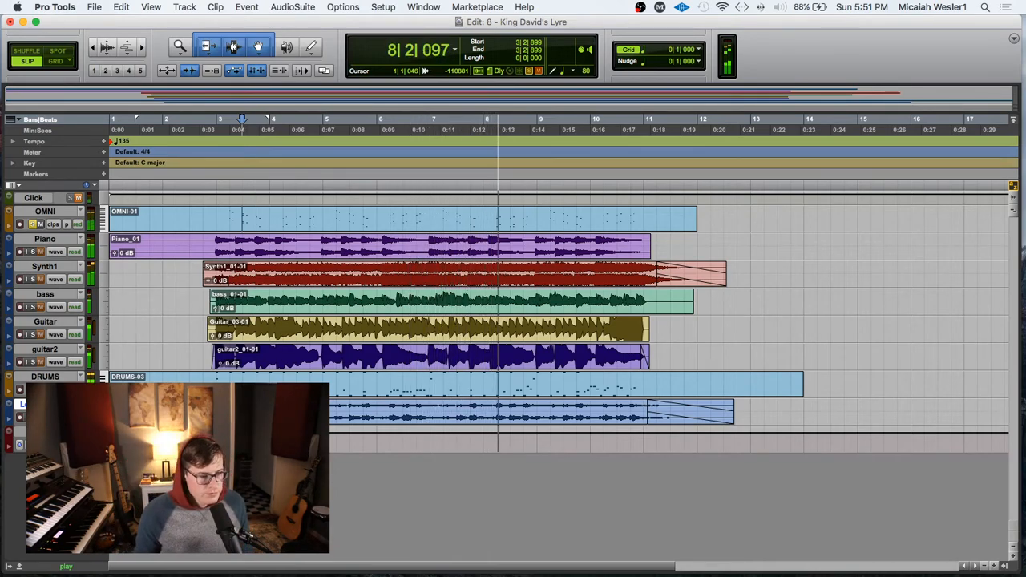
pyautogui.press('space')
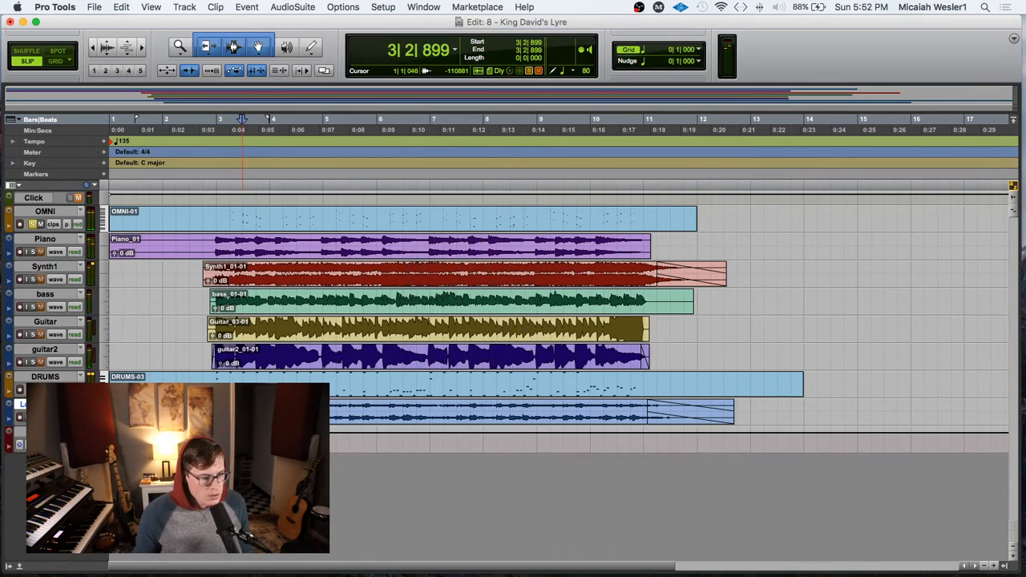
pyautogui.click(32, 224)
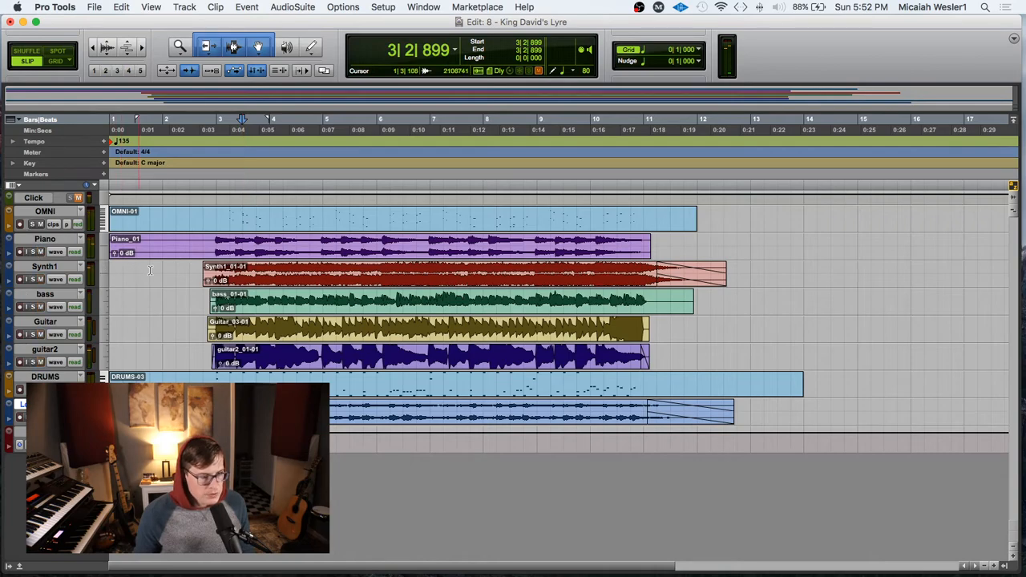
# Step: Play back the full arrangement from the session start
pyautogui.click(189, 271)
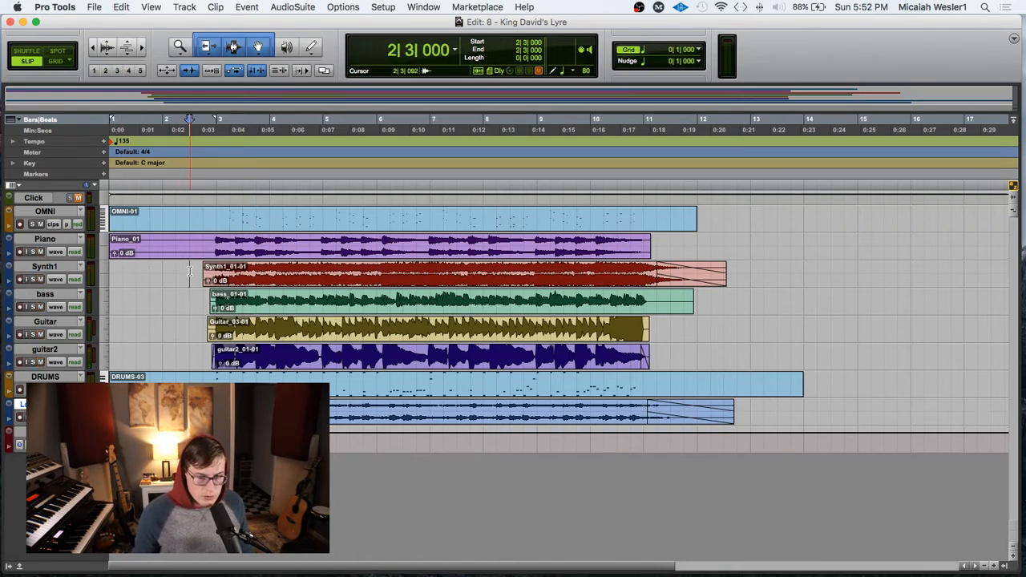
pyautogui.click(180, 273)
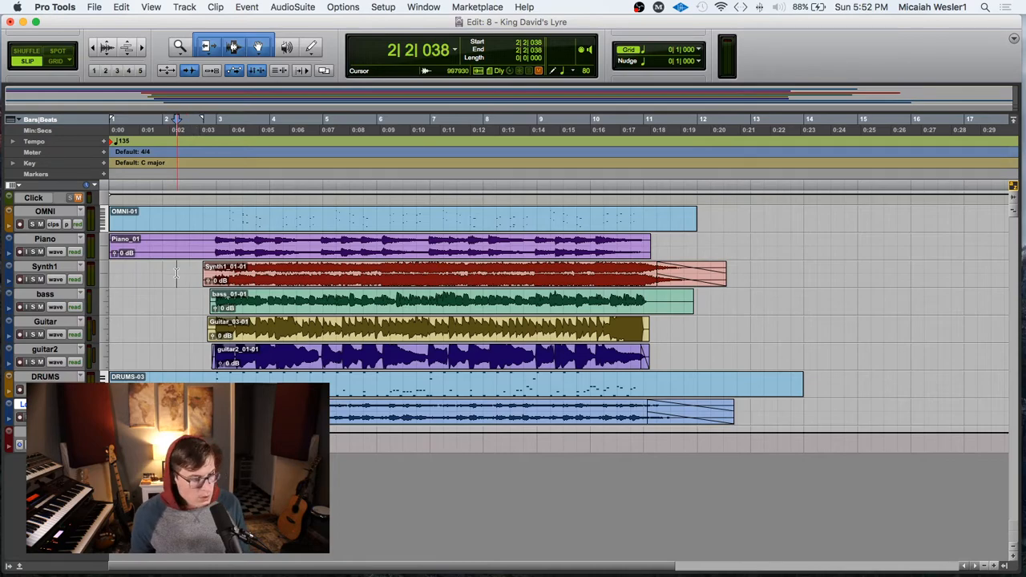
pyautogui.press('Return')
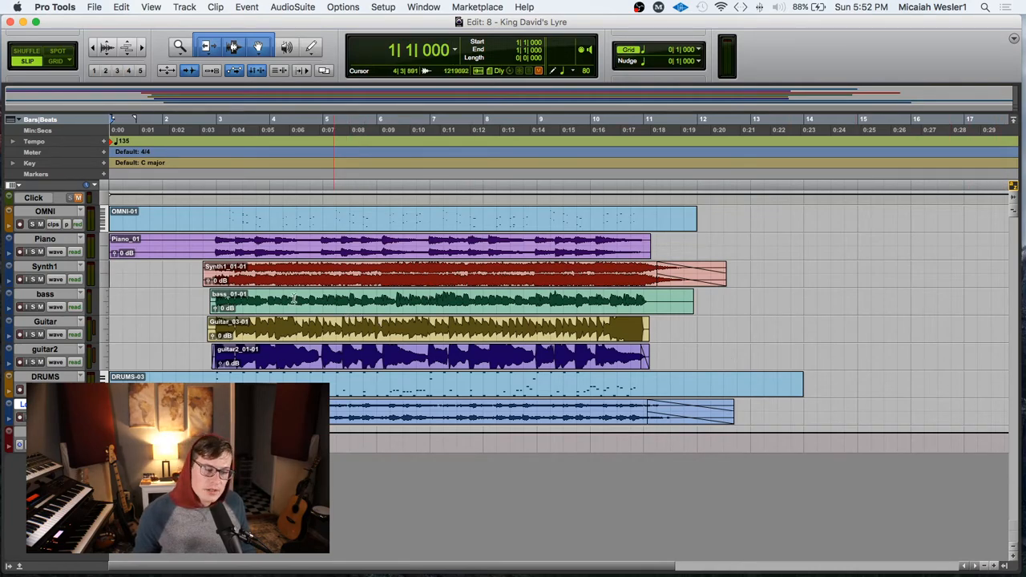
pyautogui.click(135, 270)
pyautogui.press('Return')
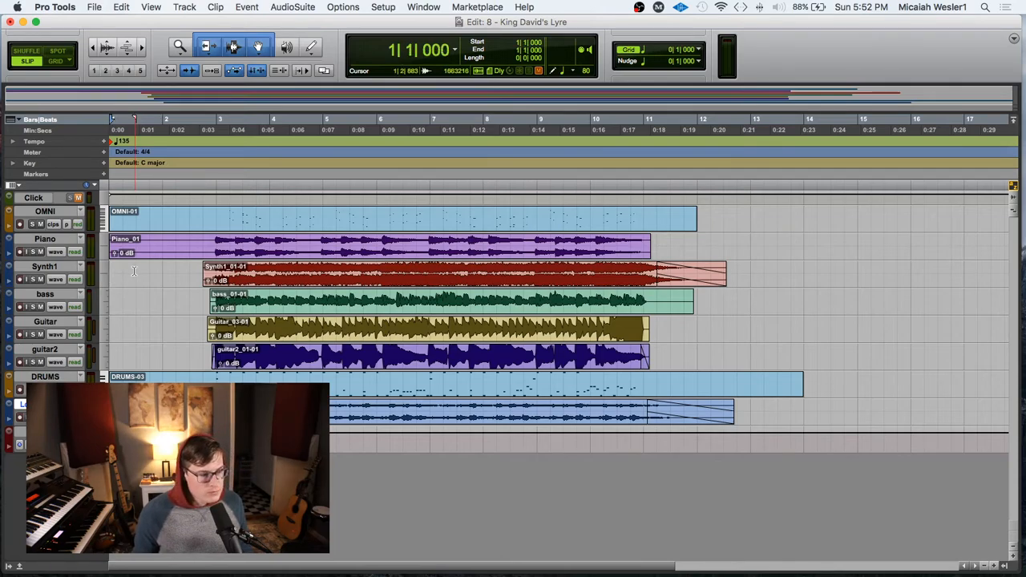
pyautogui.press('space')
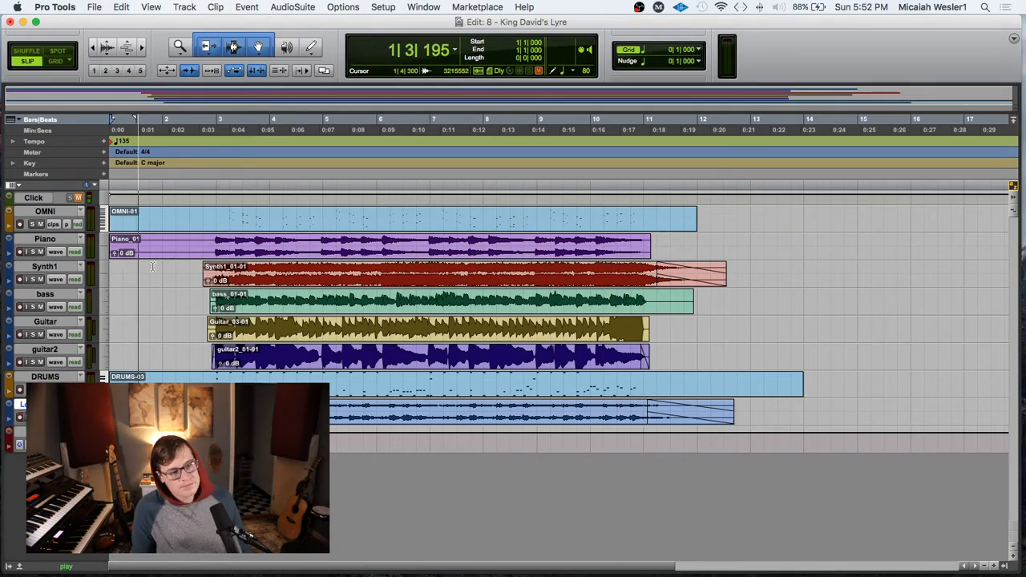